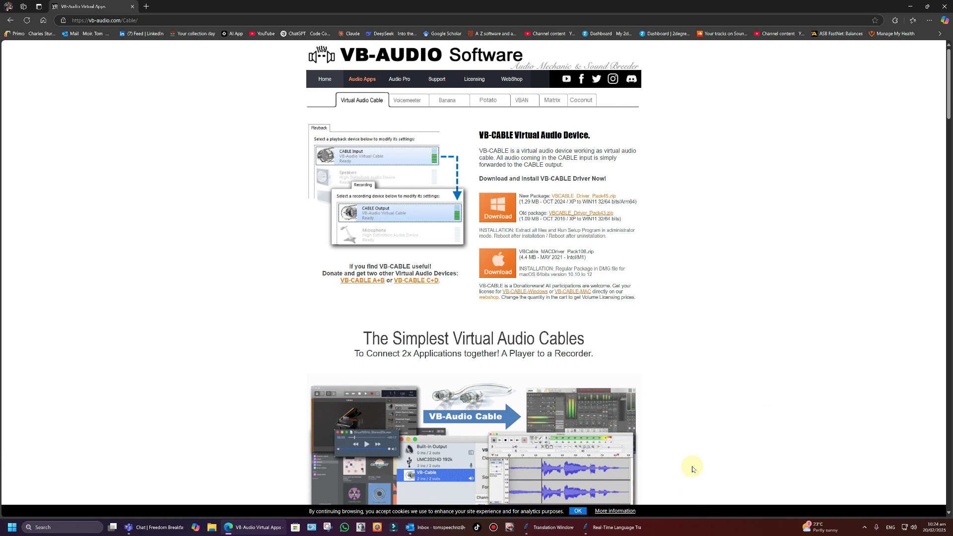
- Bring up the translation and translator controls windows and place them side by side
left_click(551, 530)
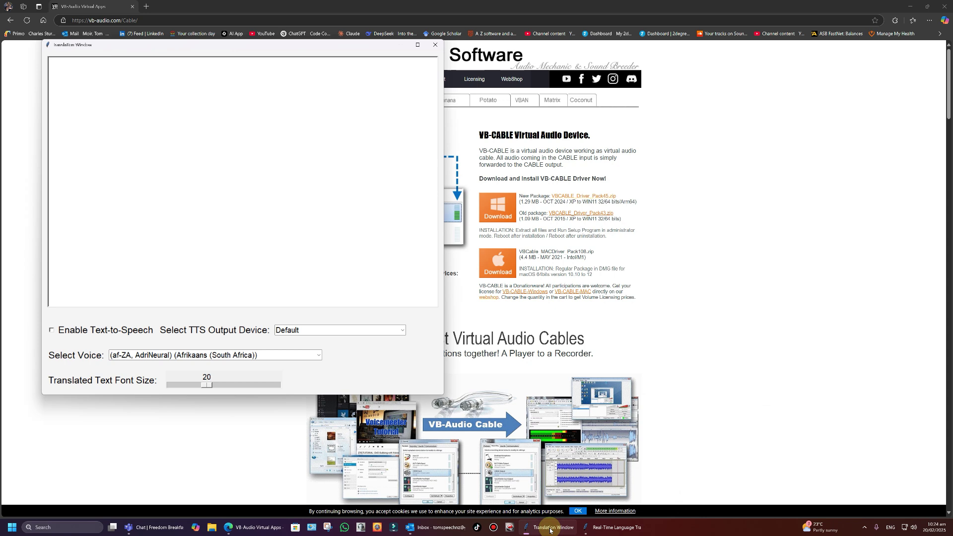
left_click(598, 530)
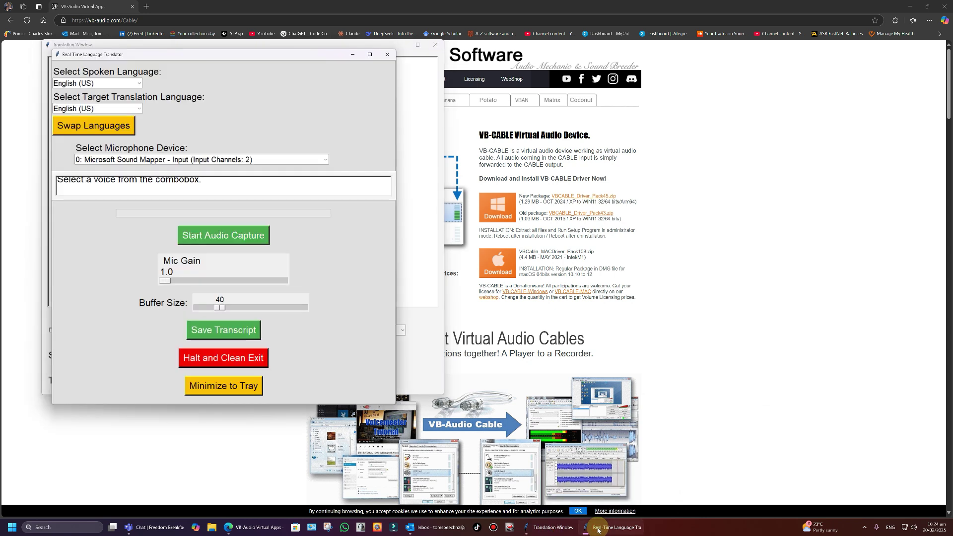
left_click(422, 269)
left_click_drag(251, 47, 508, 72)
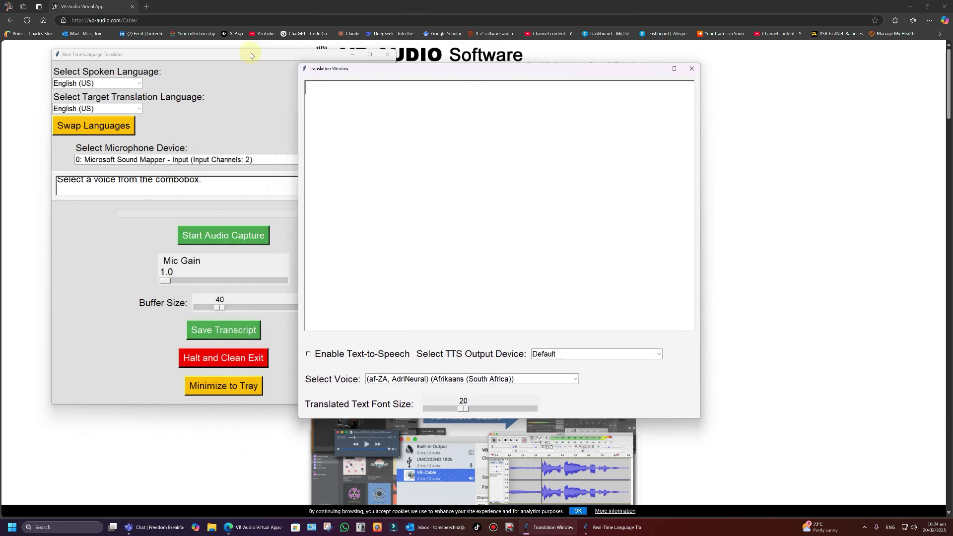
left_click_drag(249, 54, 210, 82)
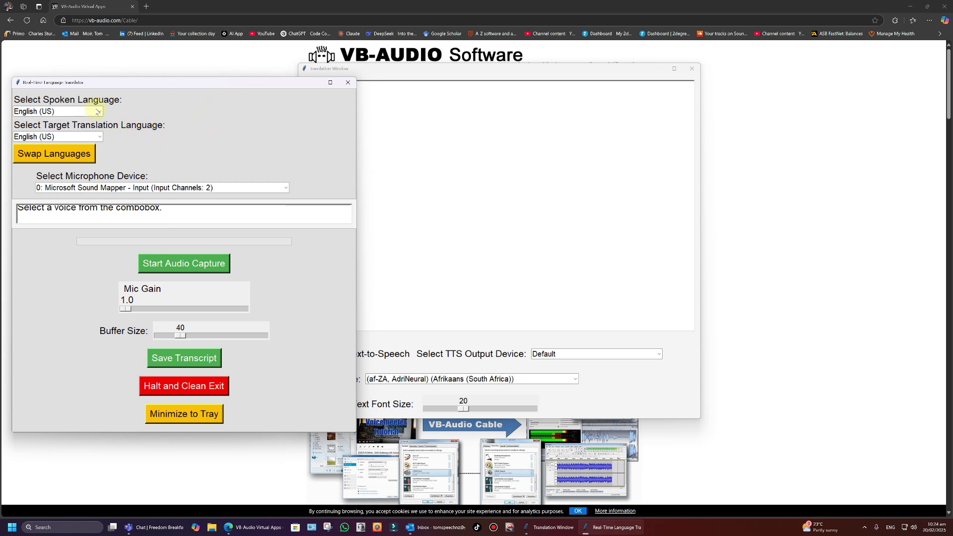
- Set the target language to French and the microphone to 3: Microphone (Blue Snowball)
left_click(98, 137)
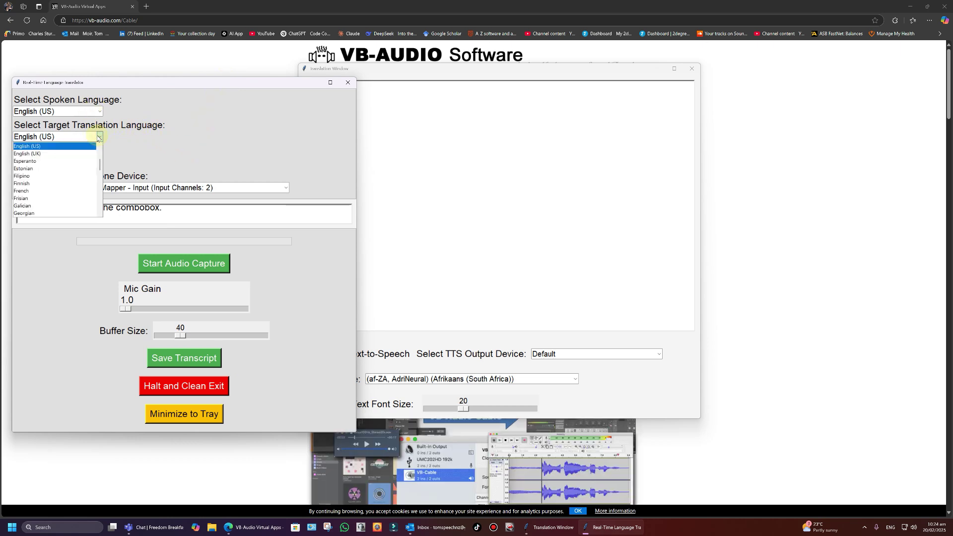
left_click(62, 193)
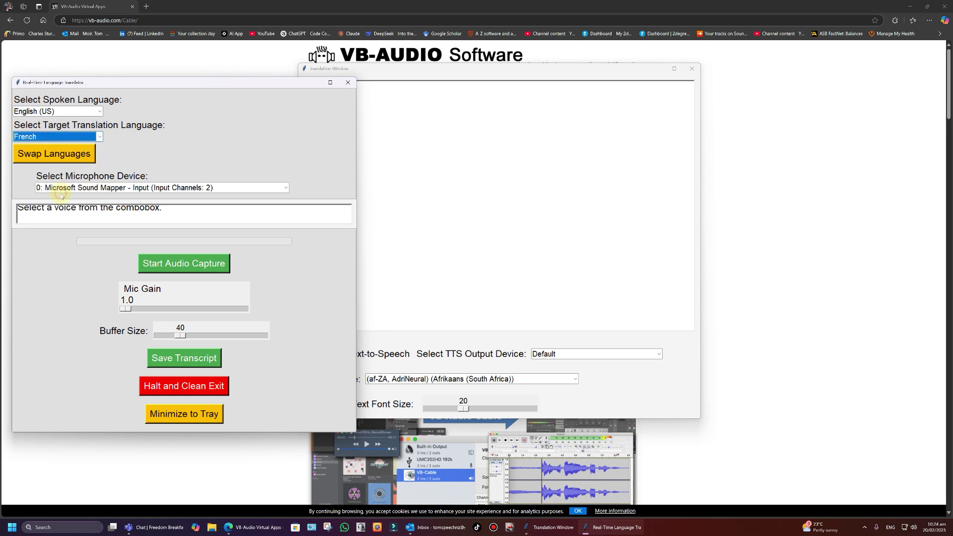
left_click(143, 189)
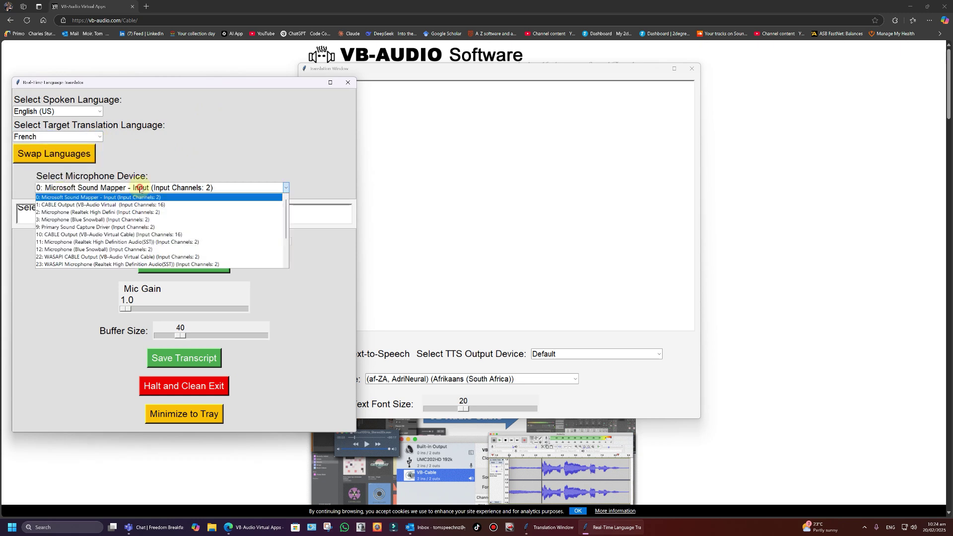
left_click(114, 212)
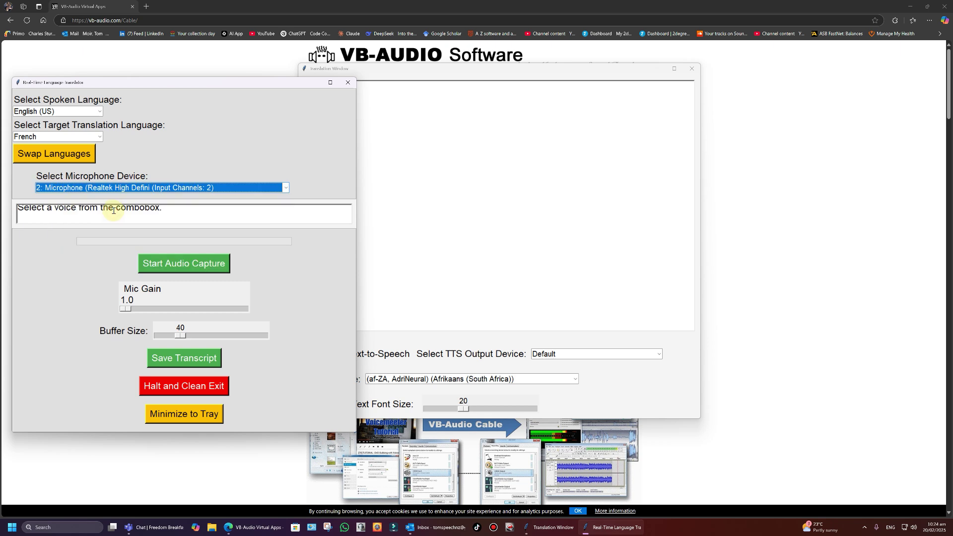
left_click(169, 189)
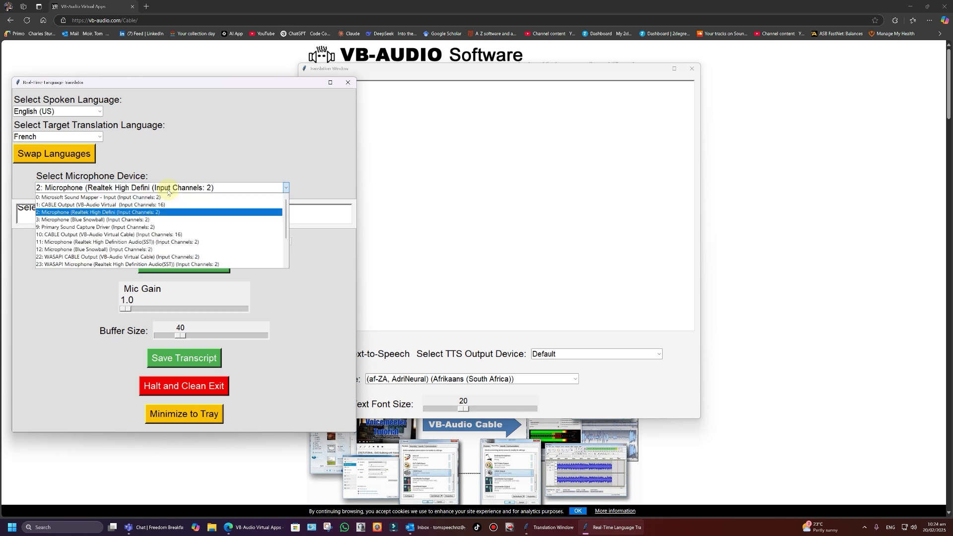
left_click(147, 219)
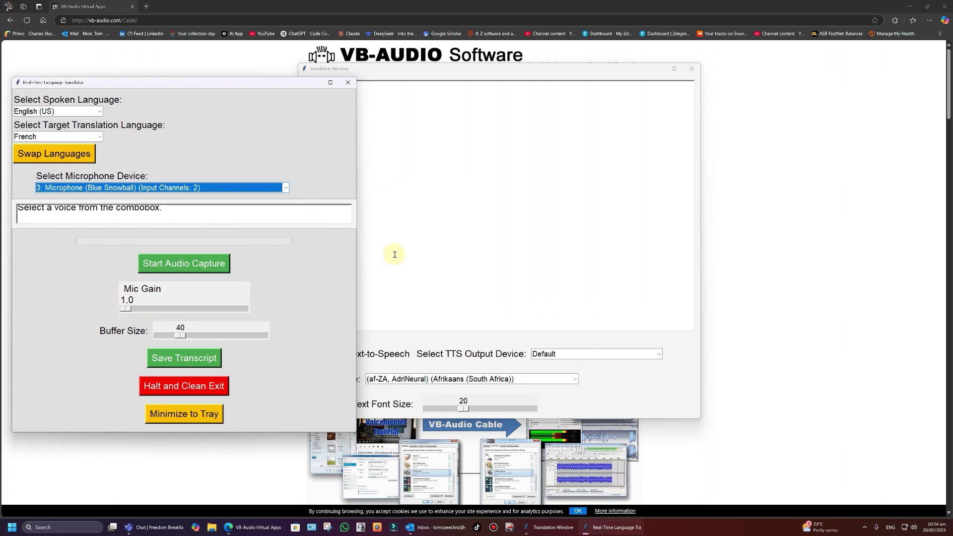
- Raise the translation window briefly, then return to the VB-Audio web page in Edge
left_click(453, 248)
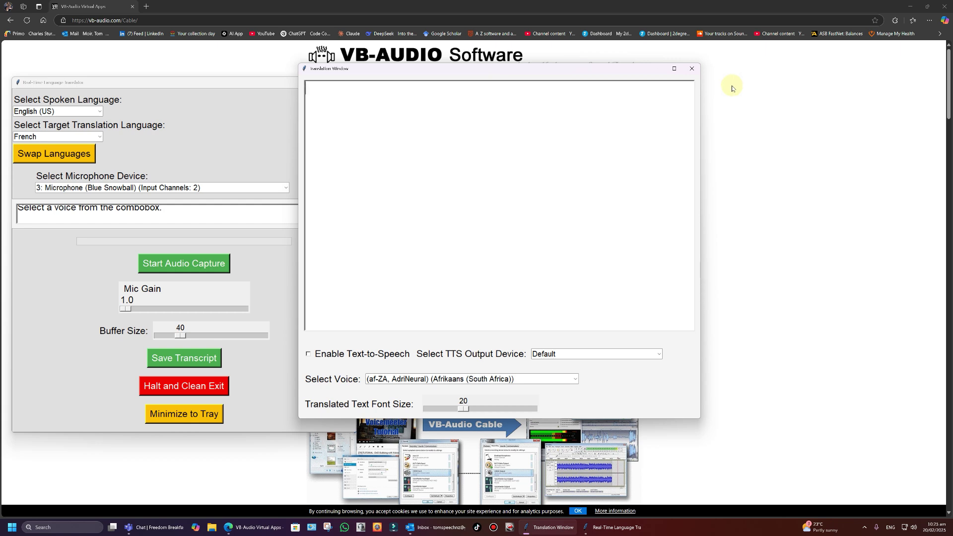
left_click(733, 102)
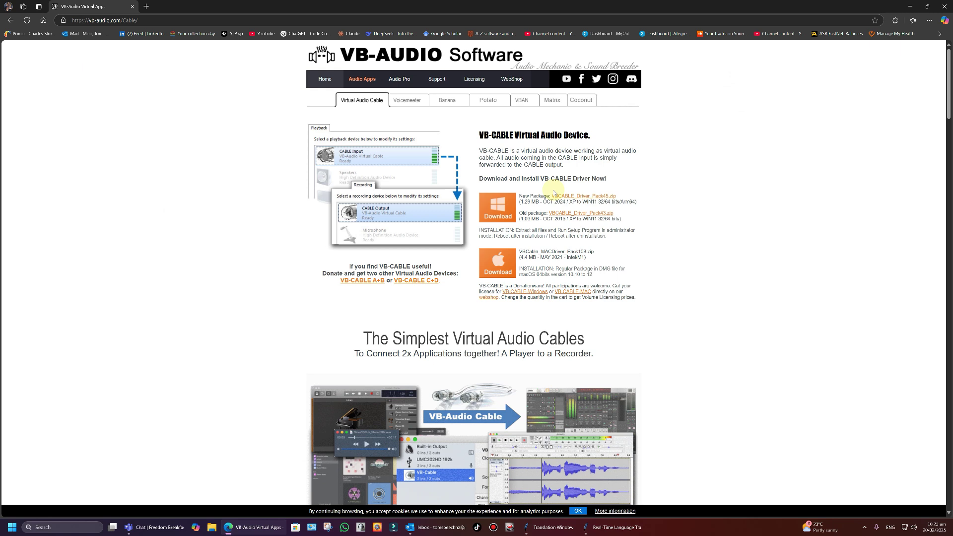
- Download the Windows VB-CABLE driver pack and open VBCABLE_Driver_Pack45 (1).zip
left_click(152, 21)
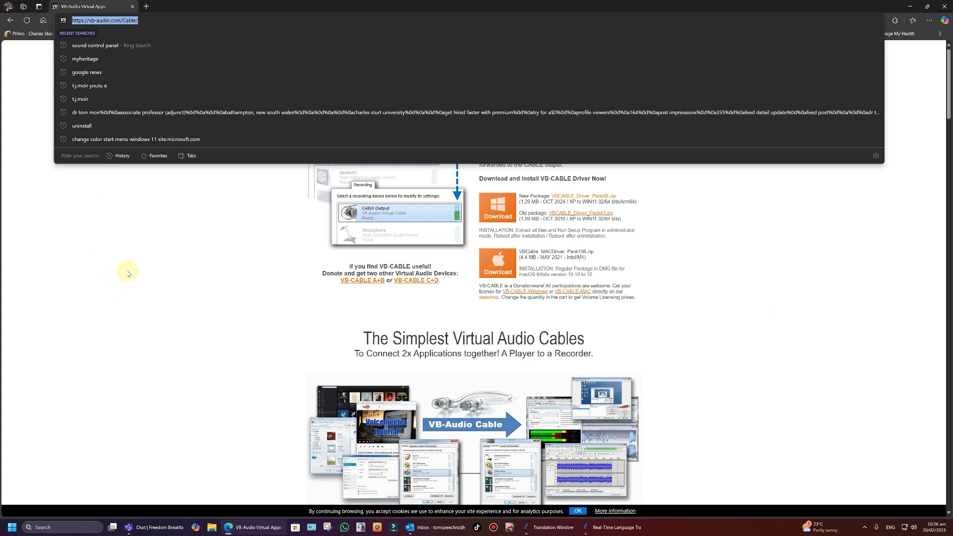
left_click(142, 259)
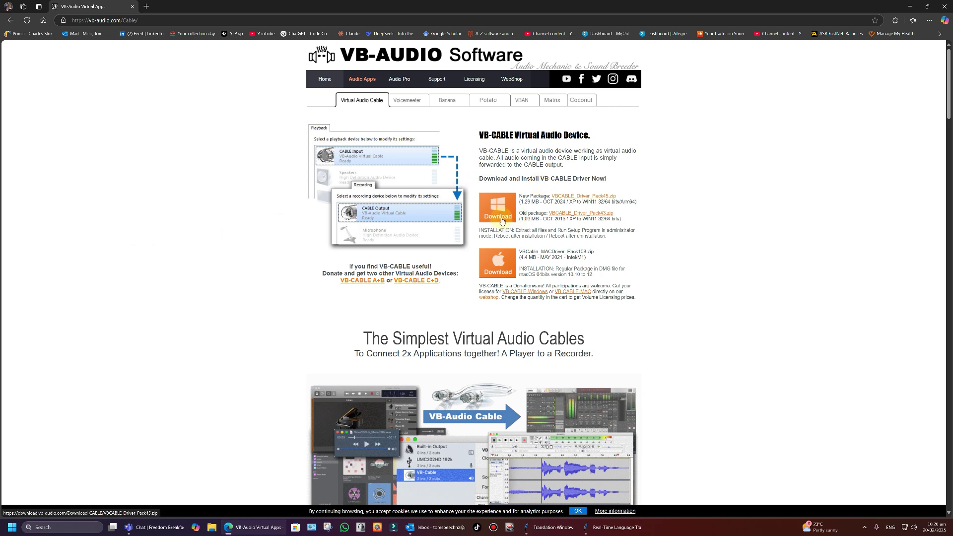
left_click(564, 195)
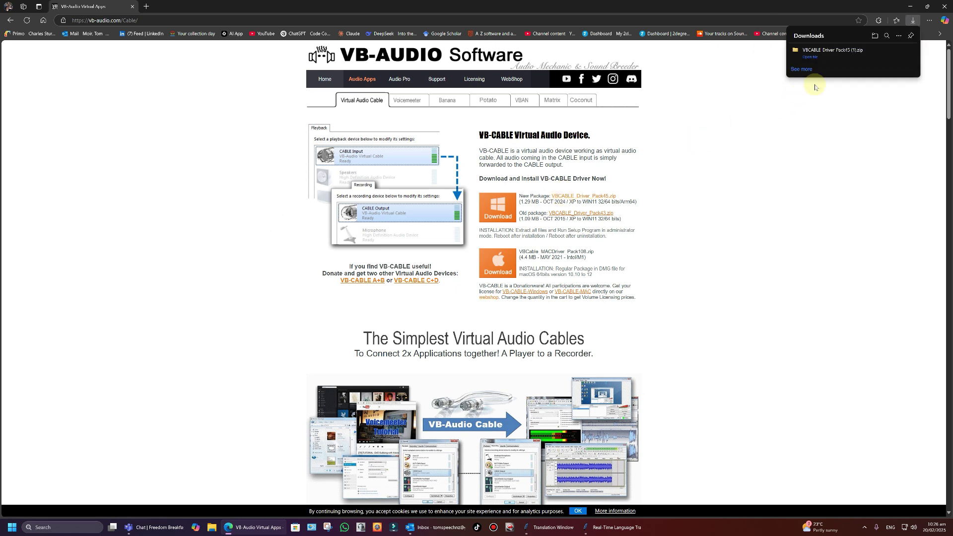
left_click(814, 59)
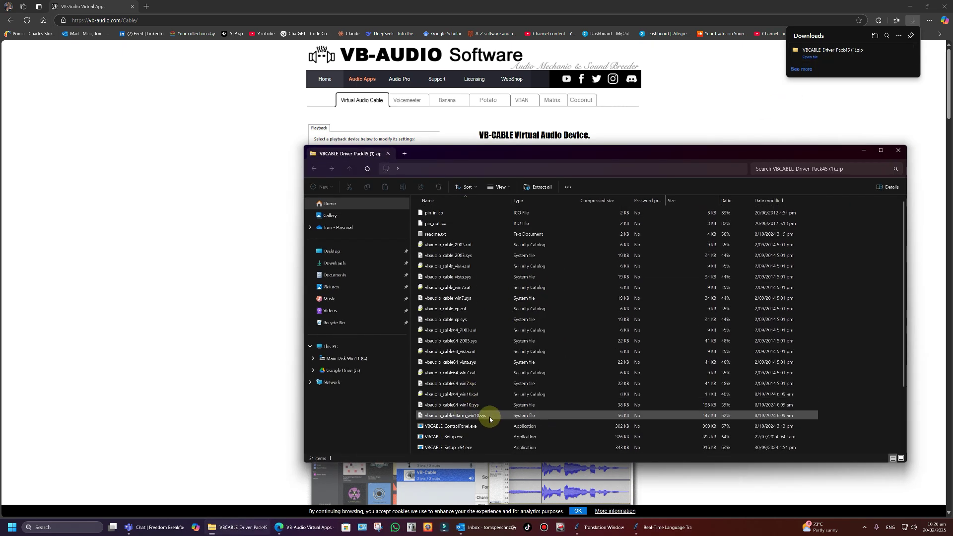
- Extract the driver pack zip into Downloads and select the extracted VBCABLE_Setup_x64.exe
scroll(489, 420, "down", 2)
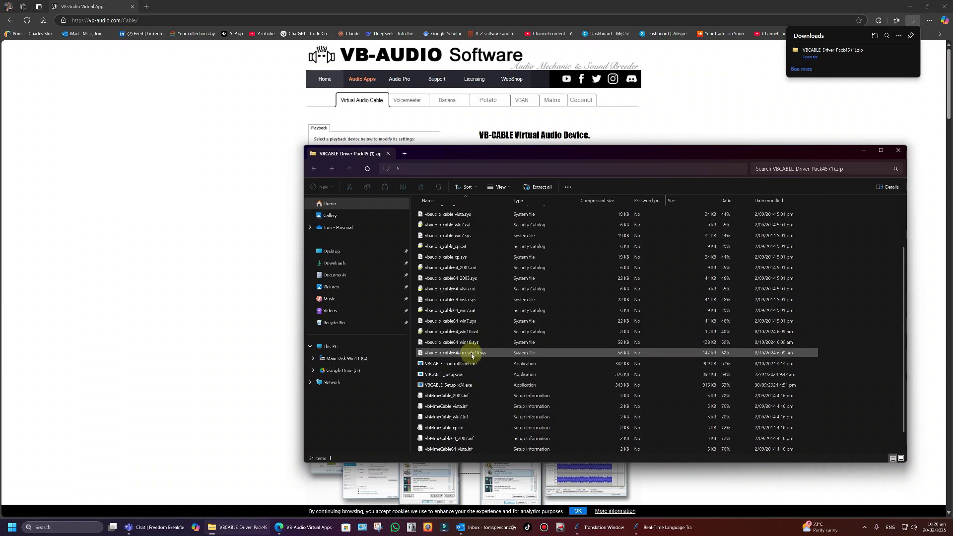
scroll(464, 393, "down", 1)
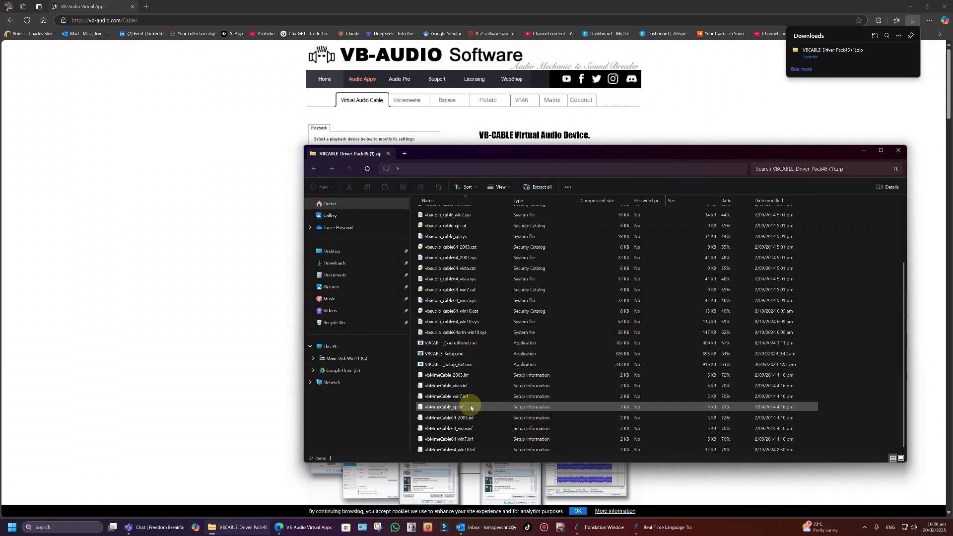
left_click(458, 367)
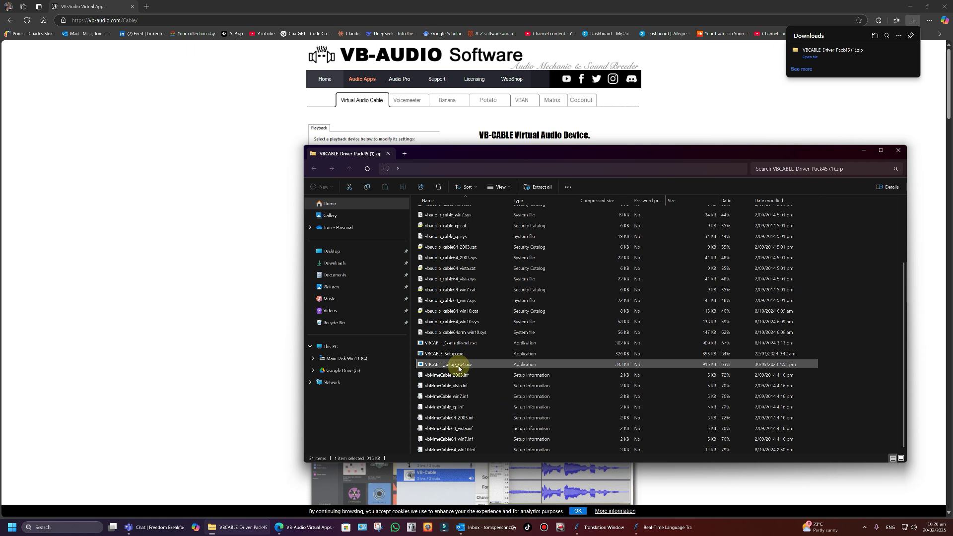
double_click(458, 365)
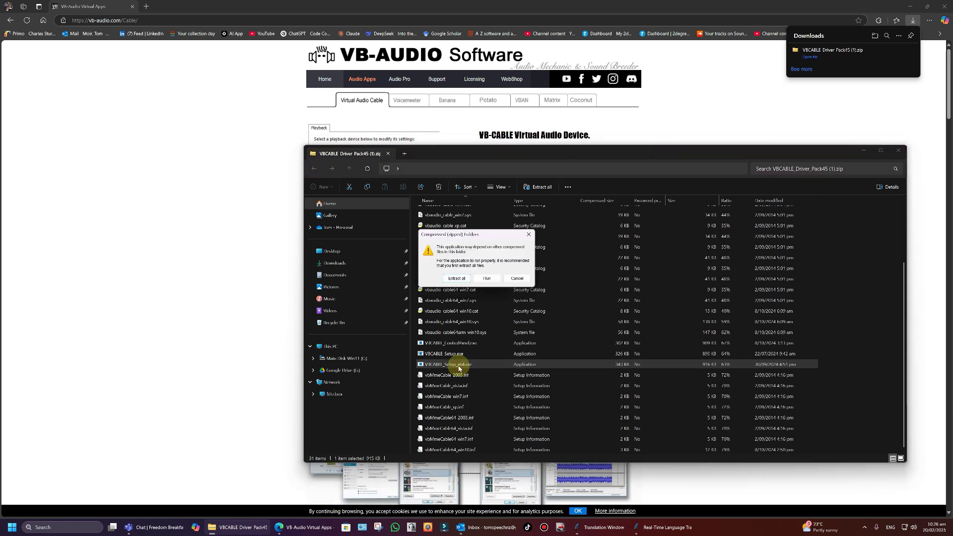
left_click(454, 278)
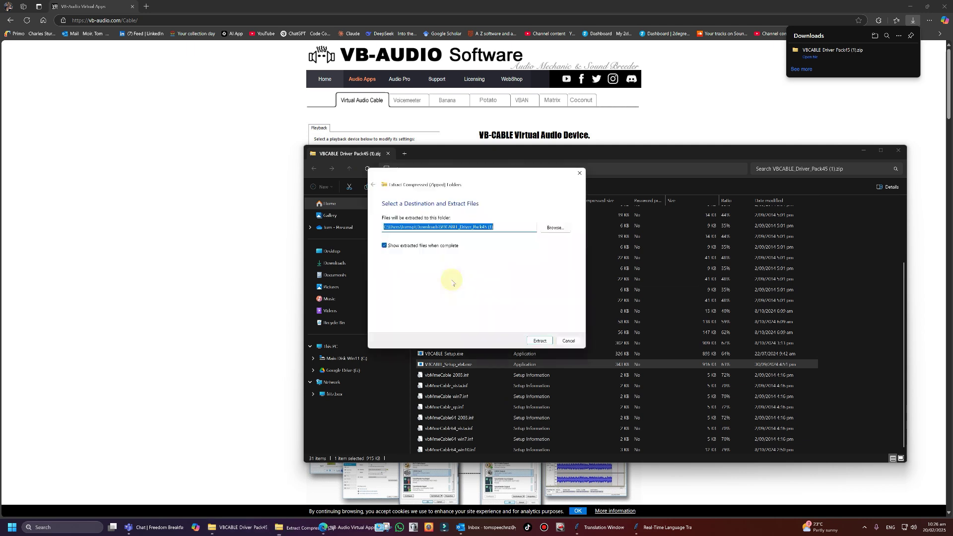
left_click(537, 341)
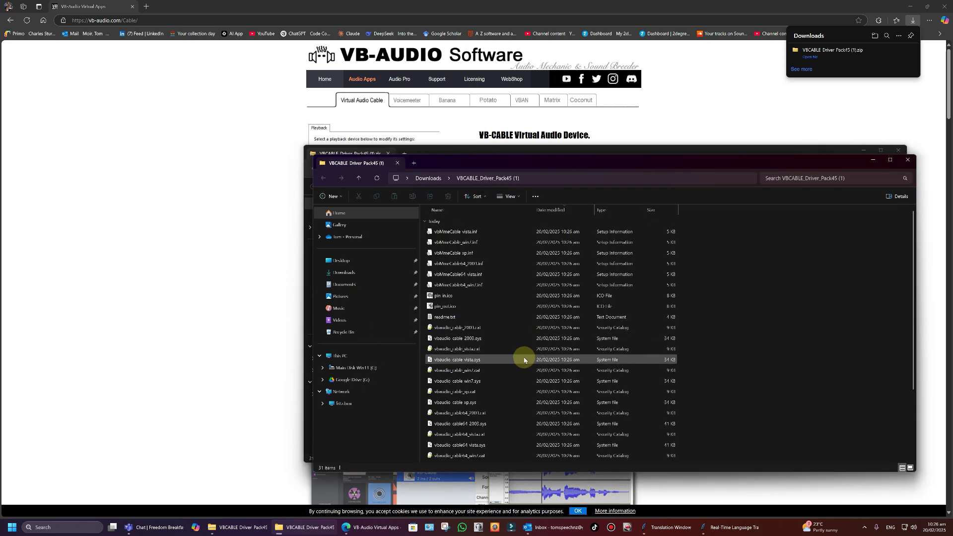
scroll(511, 367, "down", 2)
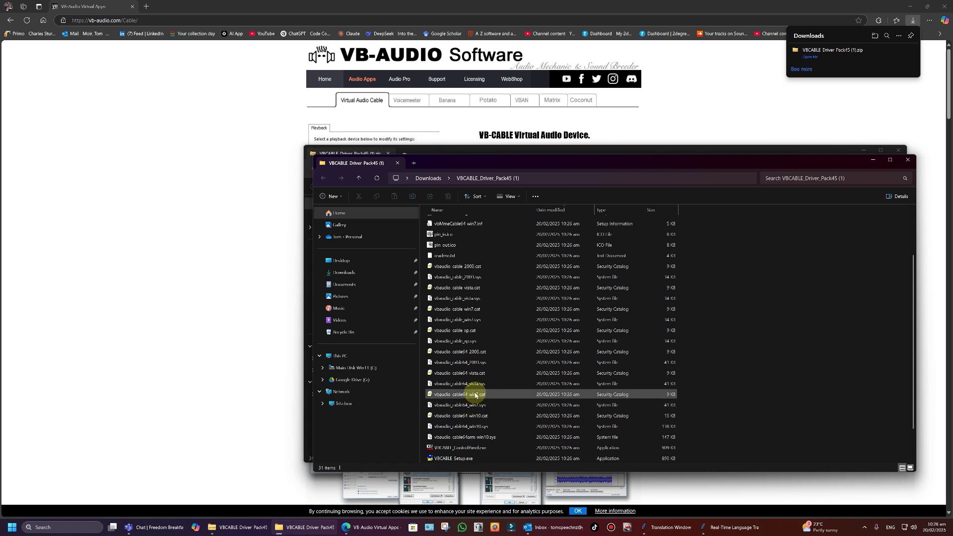
scroll(477, 410, "down", 1)
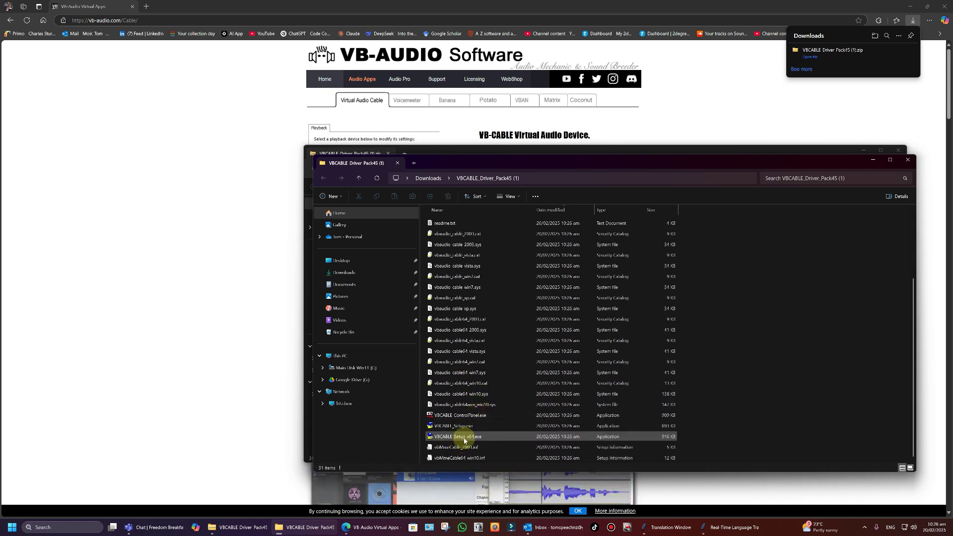
left_click(466, 439)
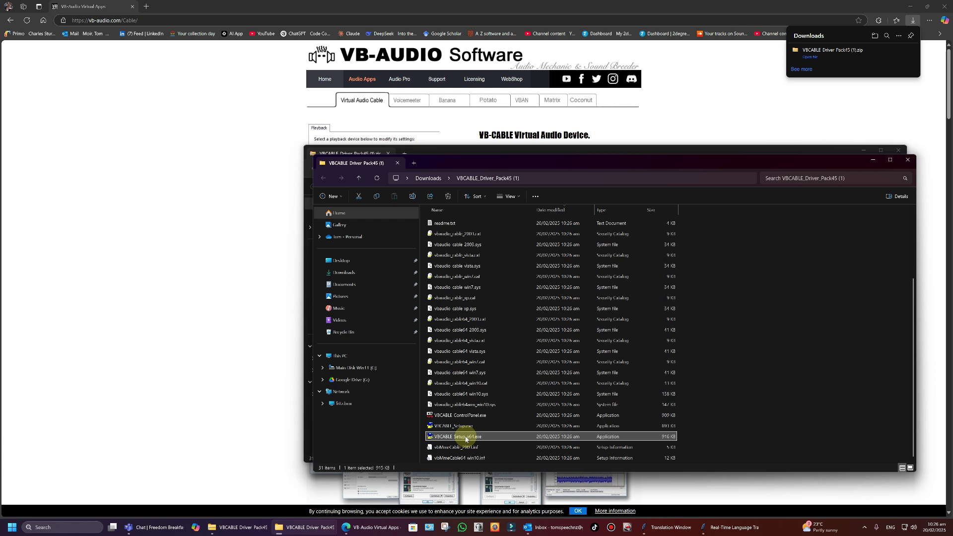
- Run VBCABLE_Setup_x64.exe, close it without removing the installed driver, and close one zip window
double_click(466, 439)
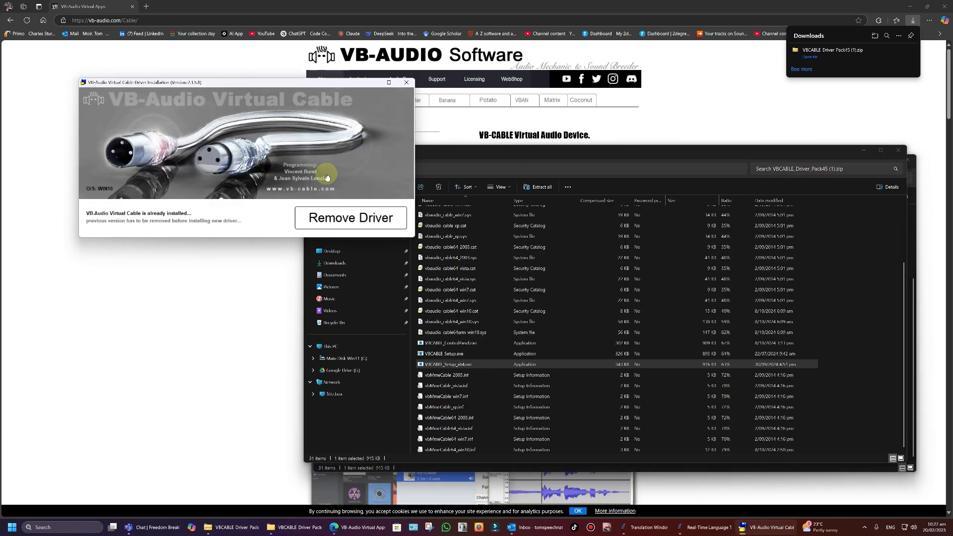
left_click_drag(238, 86, 499, 169)
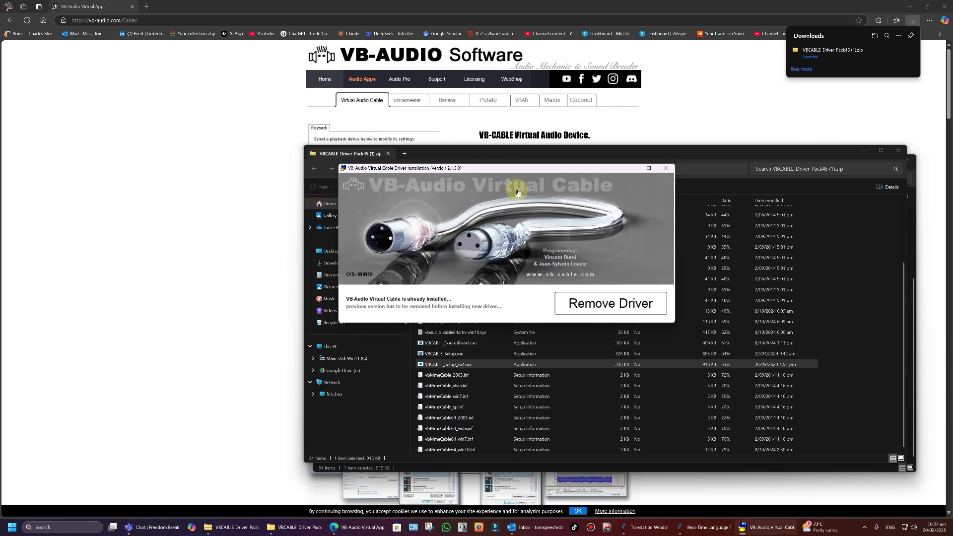
left_click(666, 169)
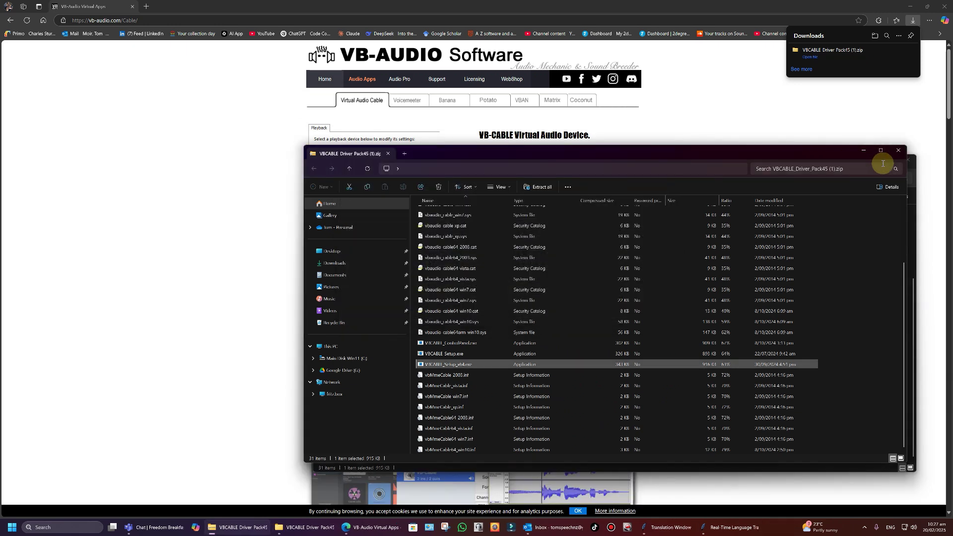
left_click(905, 155)
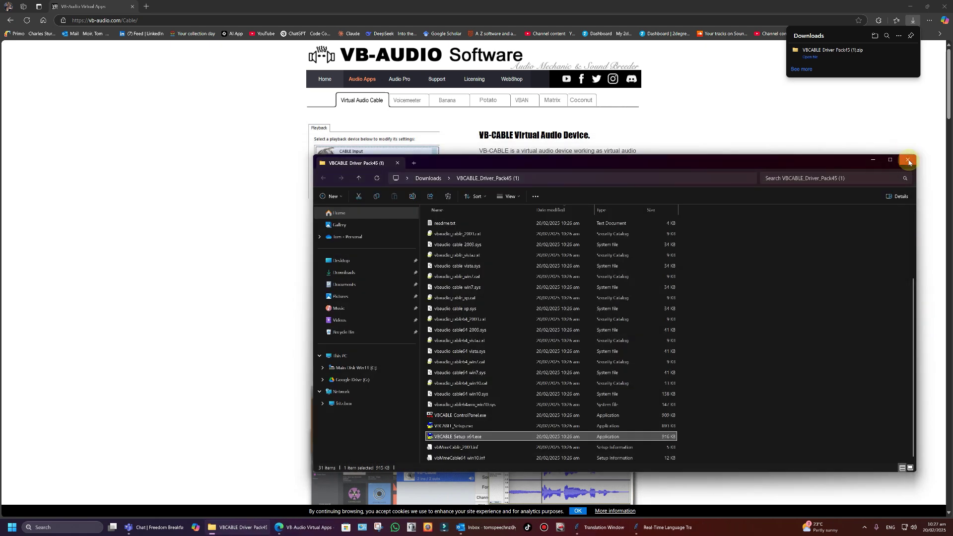
- Close the last zip window, then in Sound settings switch output to Beyond TV and back to CABLE Input
left_click(908, 159)
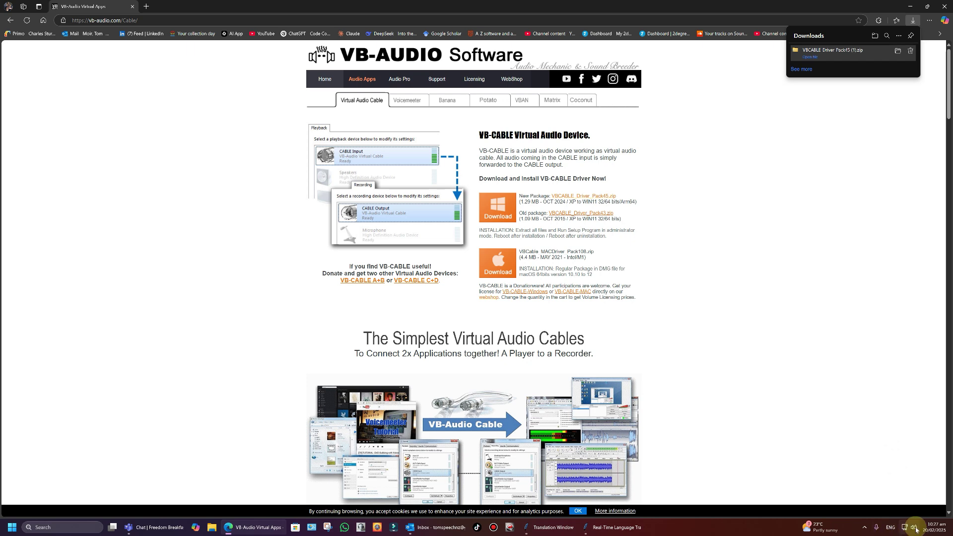
mouse_move(914, 528)
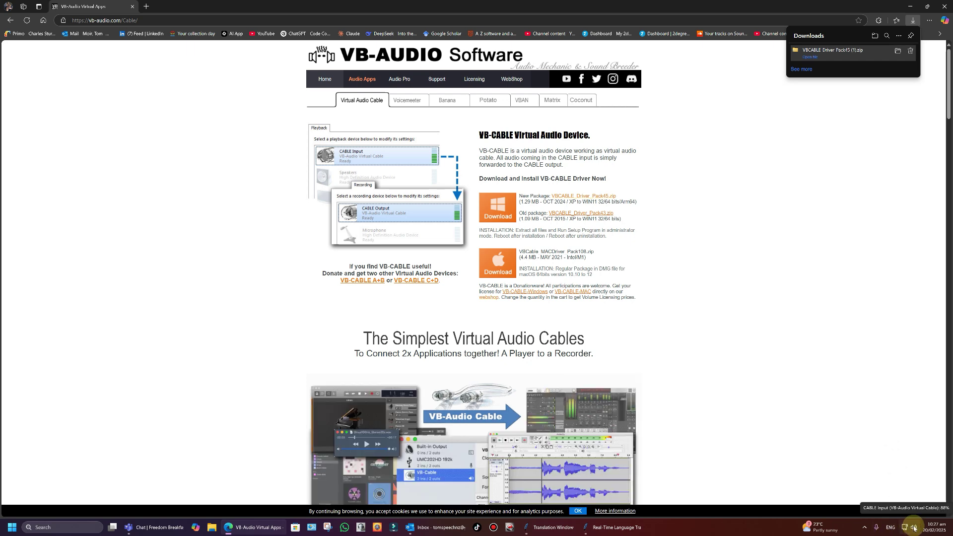
right_click(915, 528)
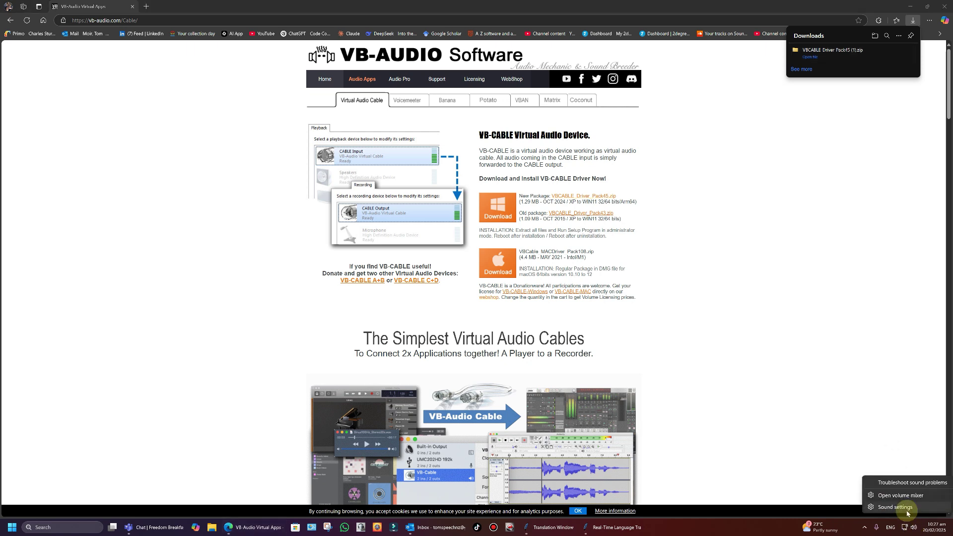
left_click(907, 511)
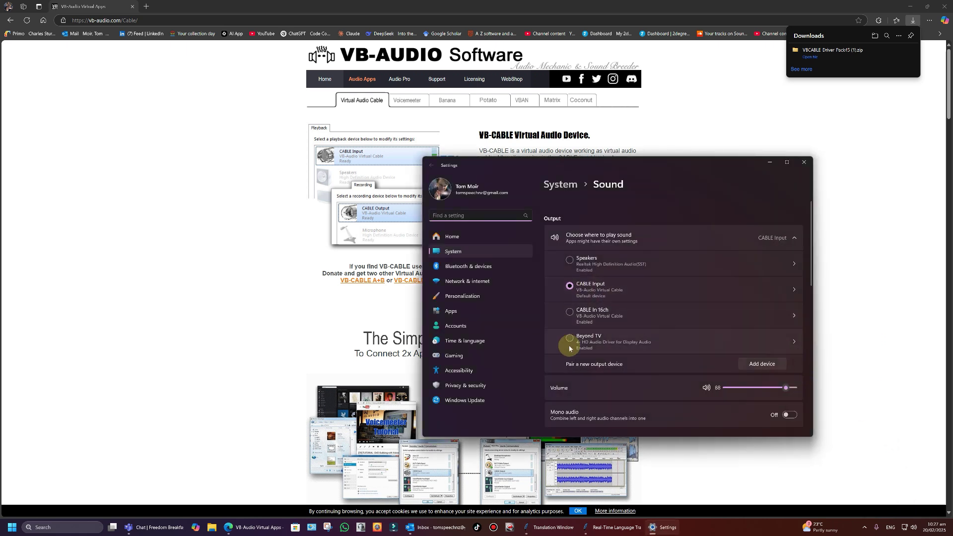
left_click(569, 343)
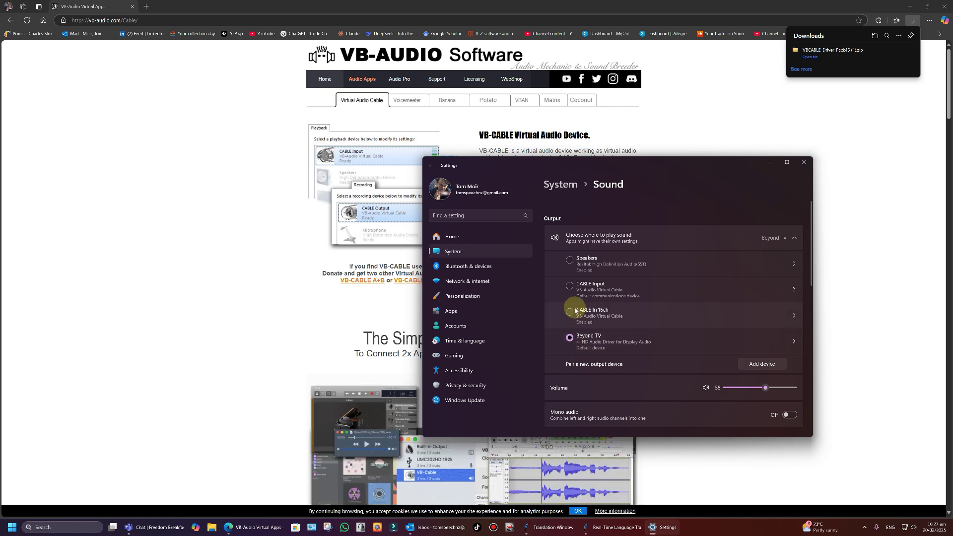
left_click(570, 286)
- Switch the translator's microphone to 1: CABLE Output (VB-Audio Virtual) and enlarge its window downward
mouse_move(608, 528)
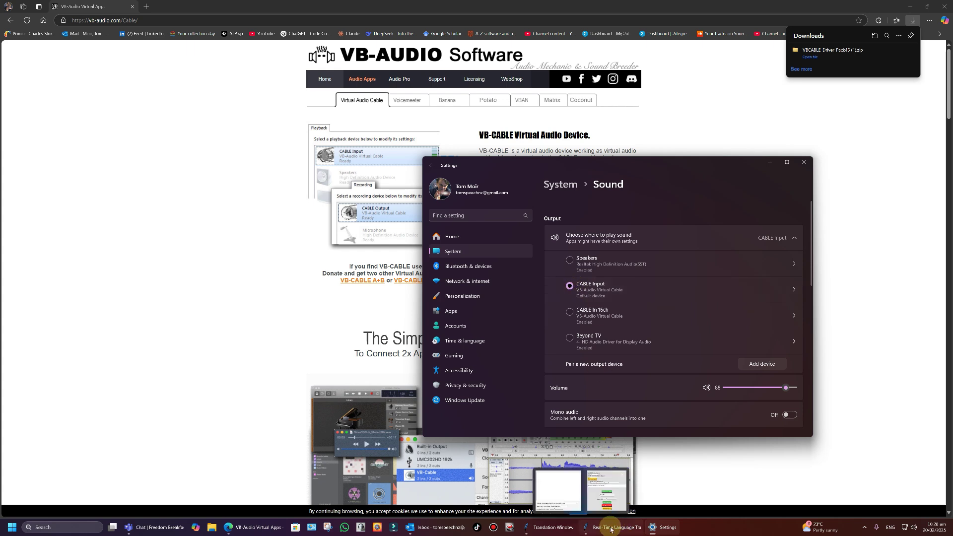
left_click(607, 490)
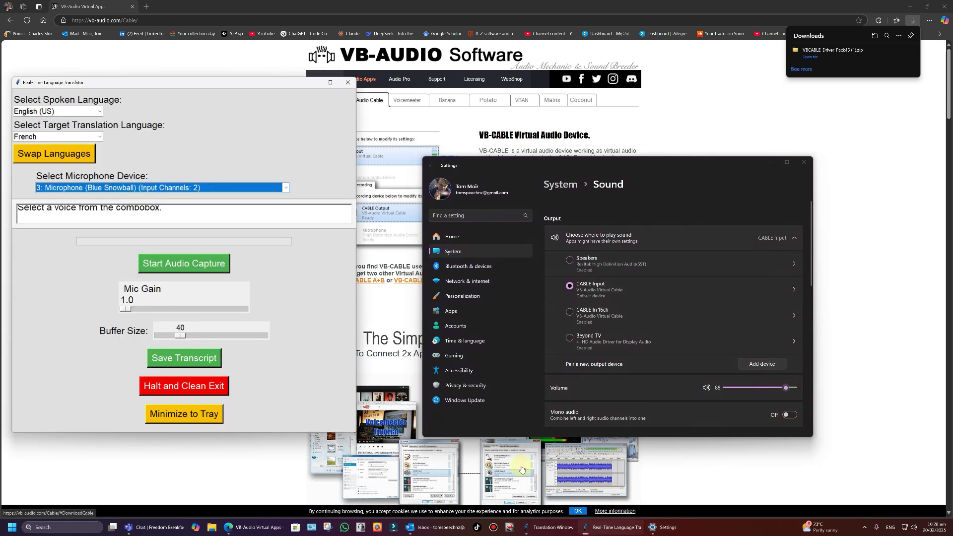
left_click(556, 529)
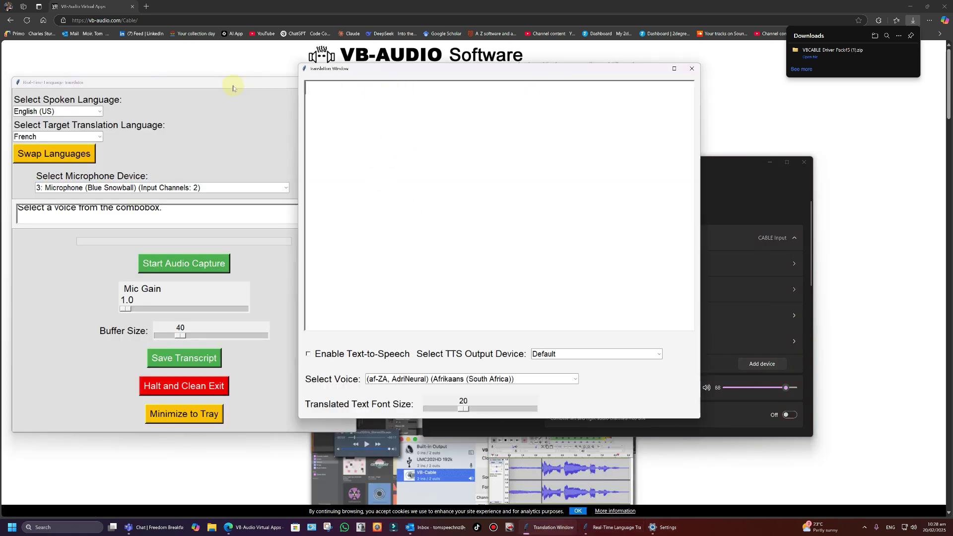
mouse_move(231, 85)
left_mouse_down()
mouse_move(219, 70)
mouse_move(234, 71)
left_mouse_up()
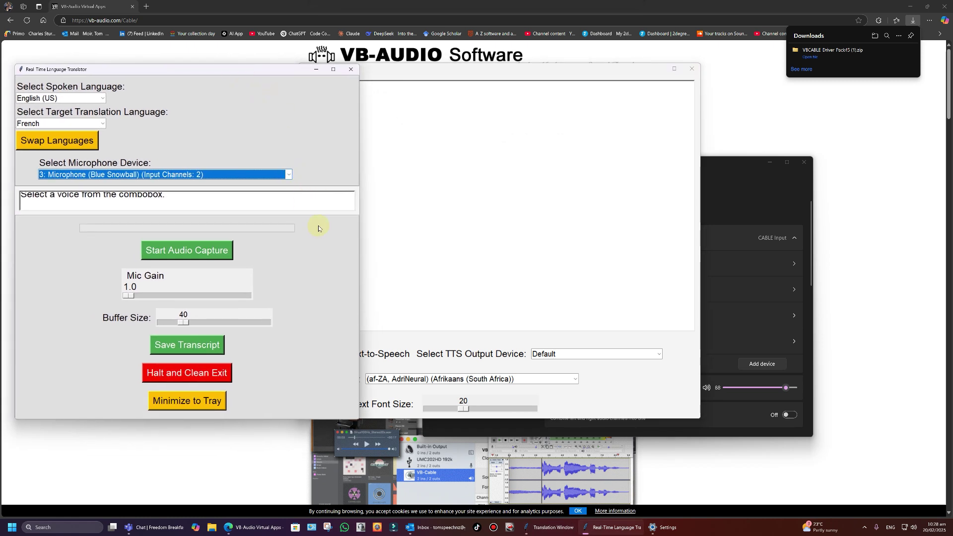
left_click(285, 175)
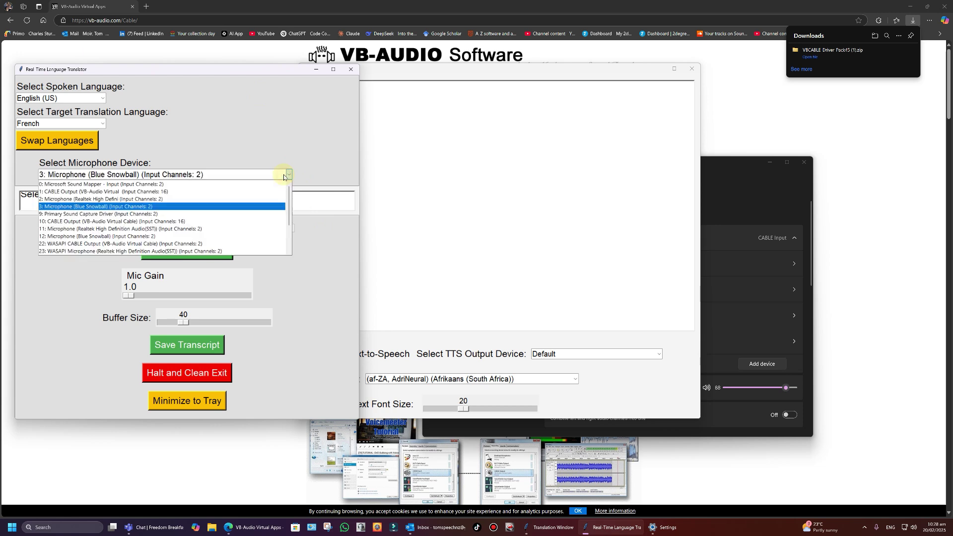
left_click(227, 193)
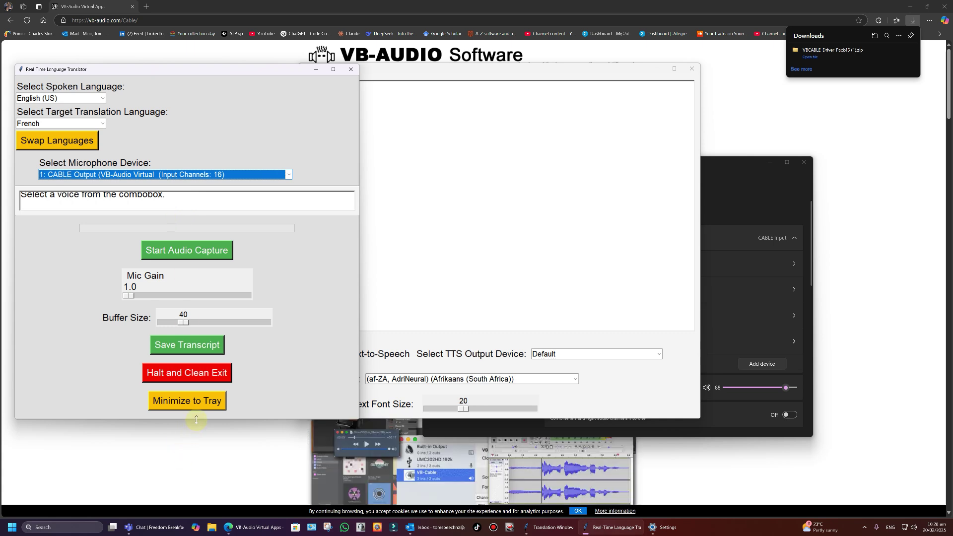
left_click_drag(196, 419, 192, 476)
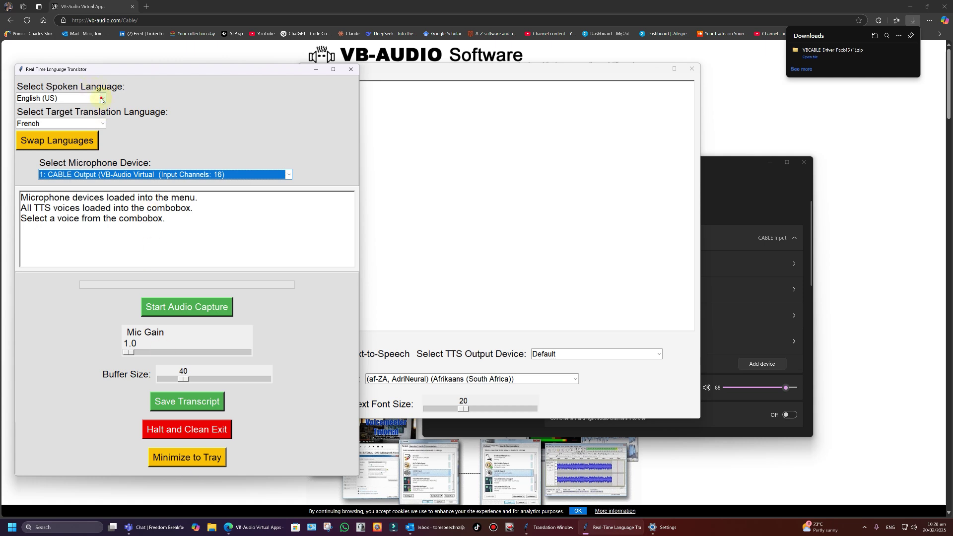
- Set the spoken language to Filipino, then bring the Sound settings page back in front
left_click(104, 98)
left_click(72, 139)
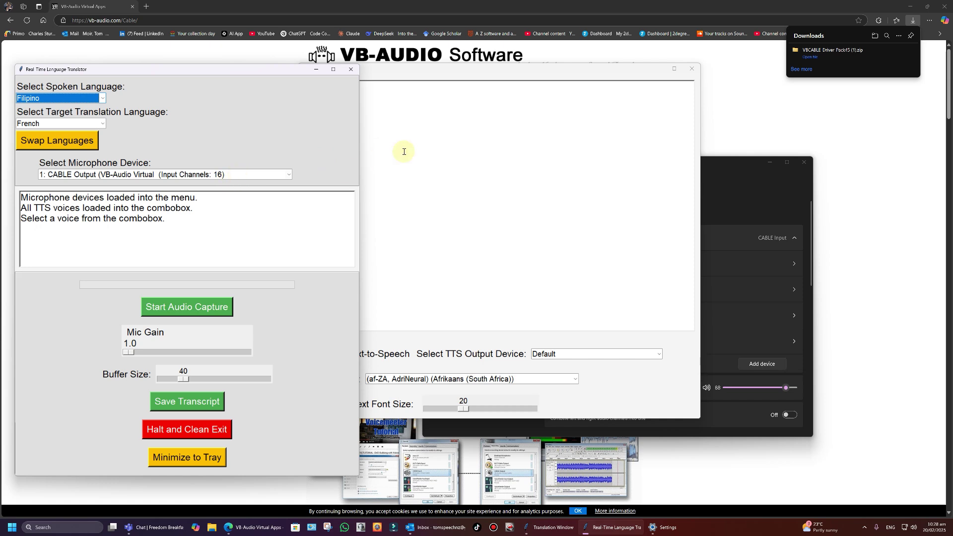
left_click(432, 151)
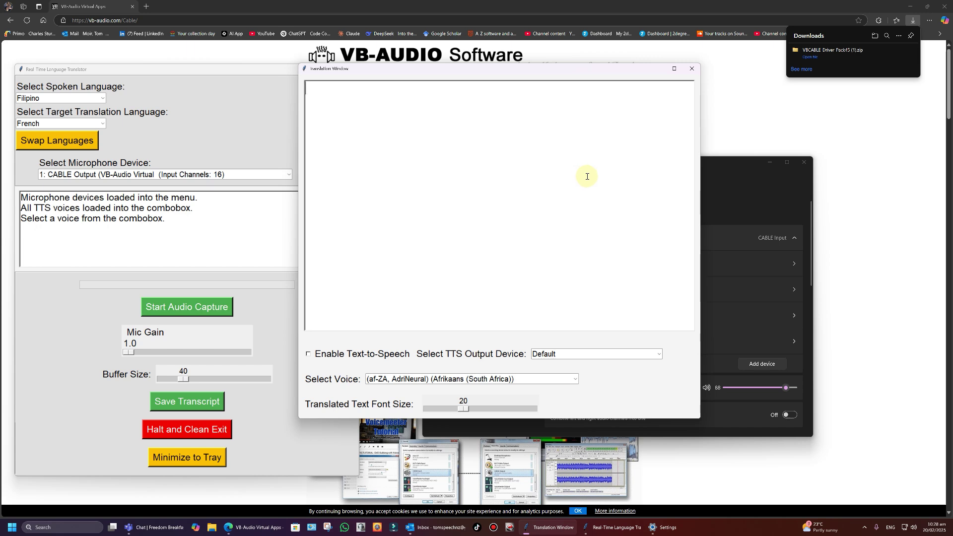
left_click(732, 174)
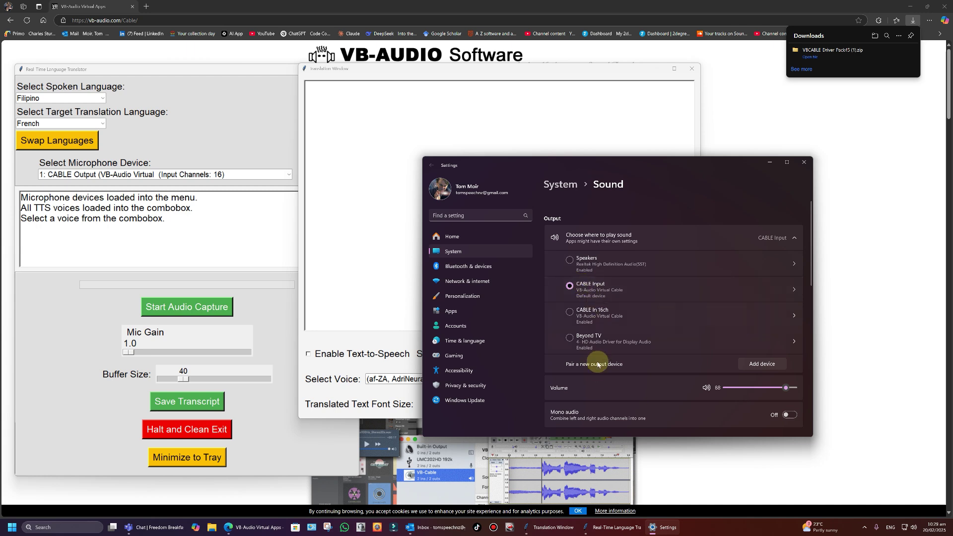
- Try Beyond TV as output, restore CABLE Input as default, and open All Control Panel Items
left_click(570, 338)
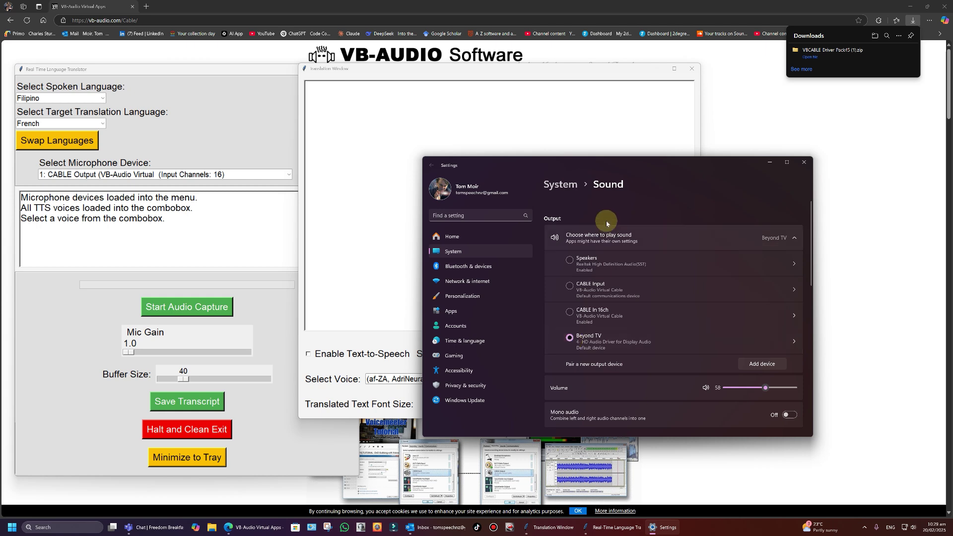
left_click_drag(608, 167, 657, 166)
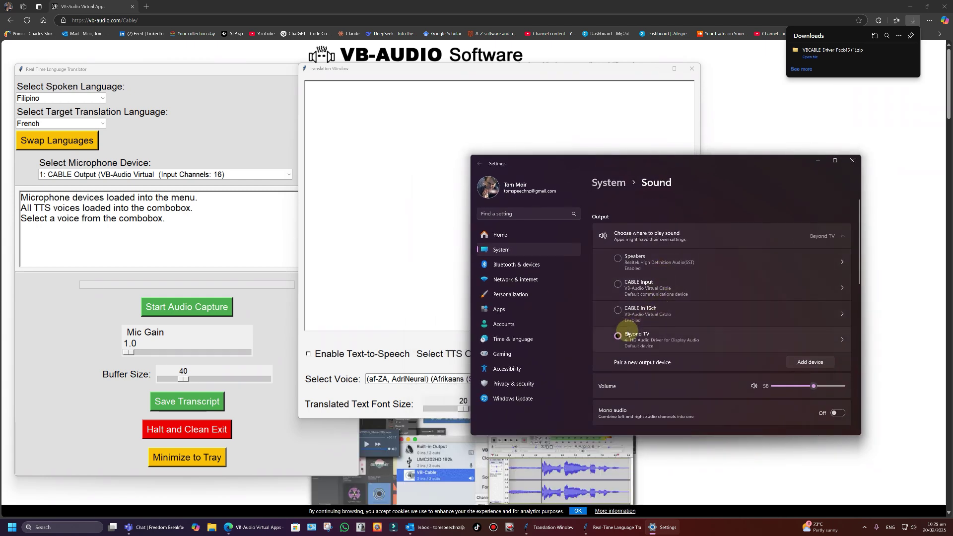
left_click(619, 286)
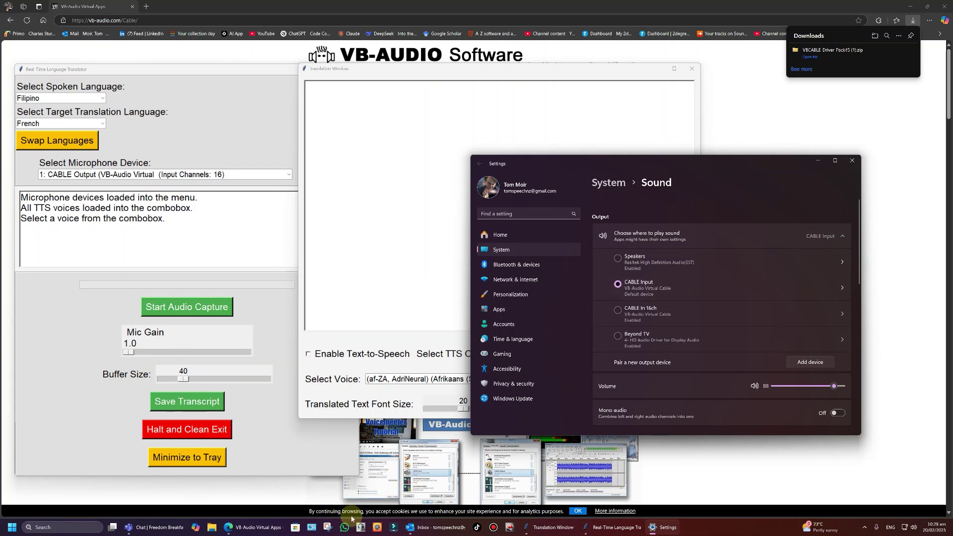
left_click(312, 527)
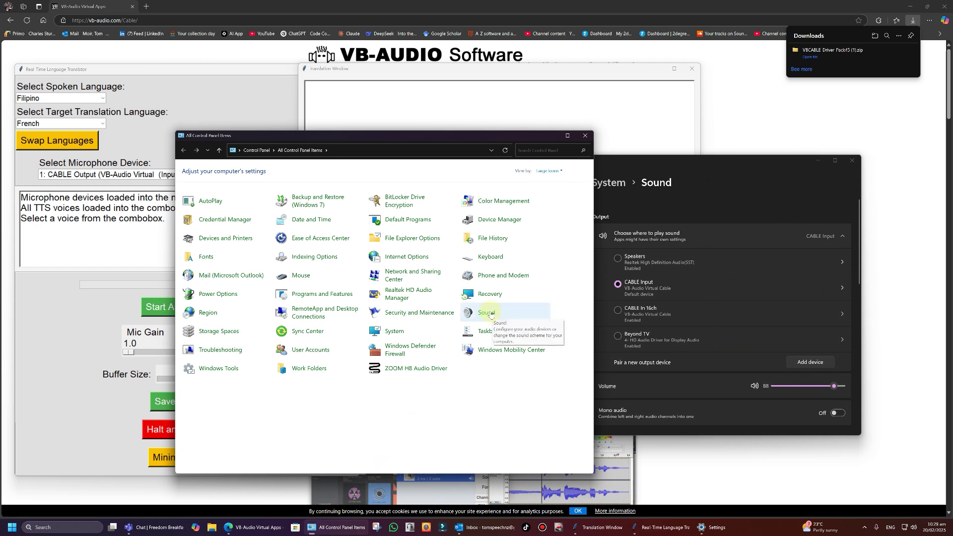
- Open the classic Sound dialog and select CABLE Input, Beyond TV and Speakers in Playback
left_click(486, 317)
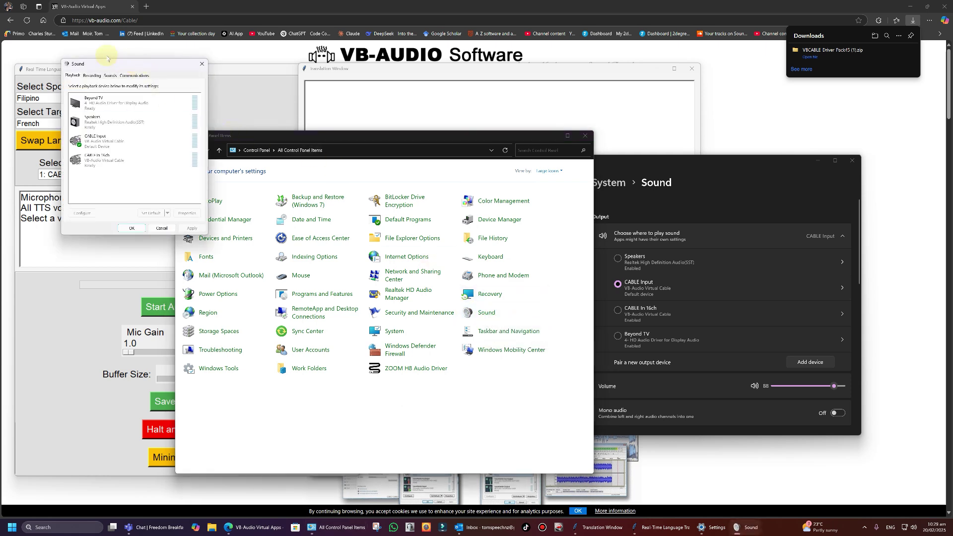
left_click_drag(107, 66, 412, 200)
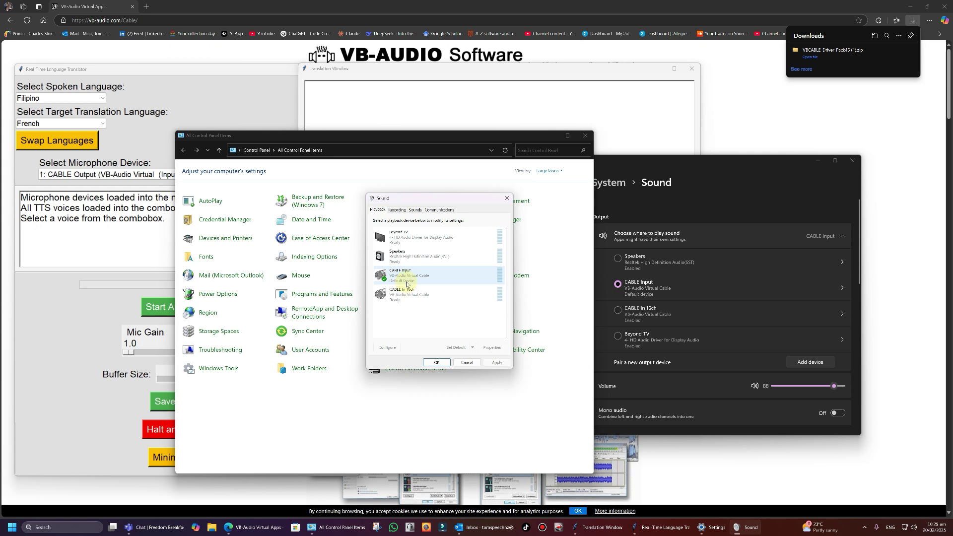
left_click(396, 209)
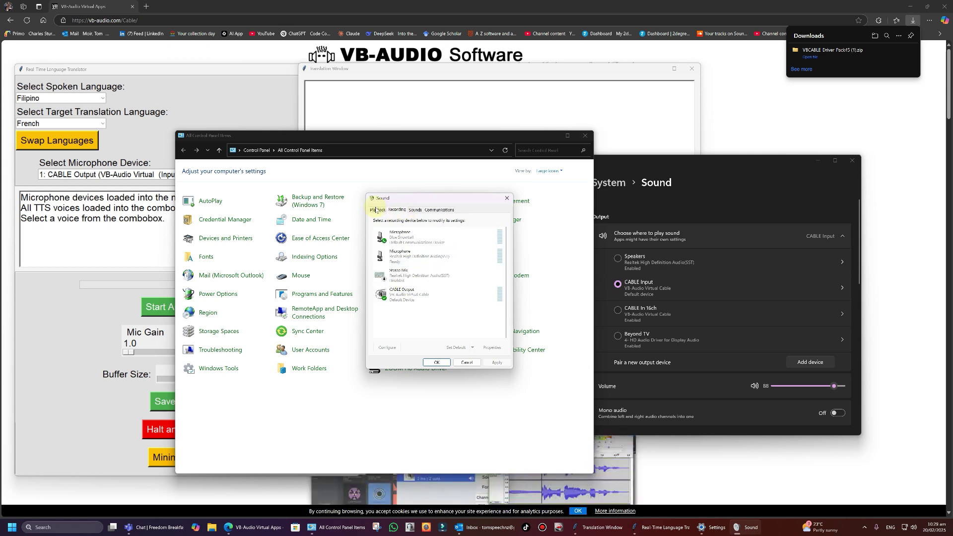
left_click(378, 210)
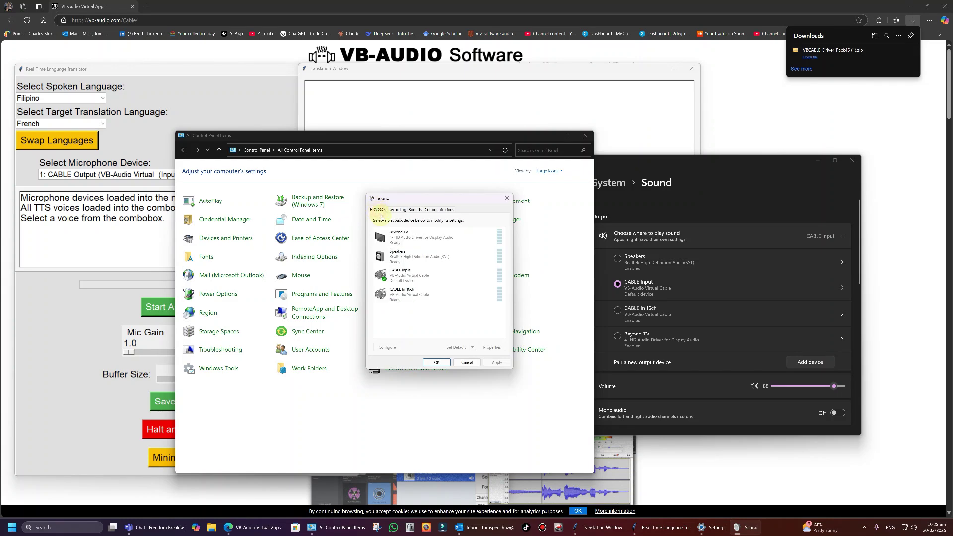
left_click(415, 276)
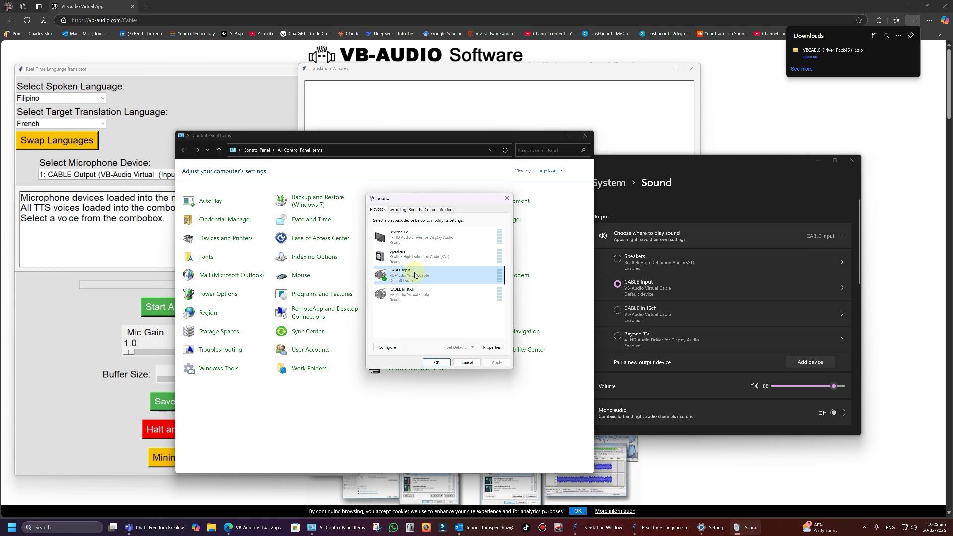
left_click(407, 237)
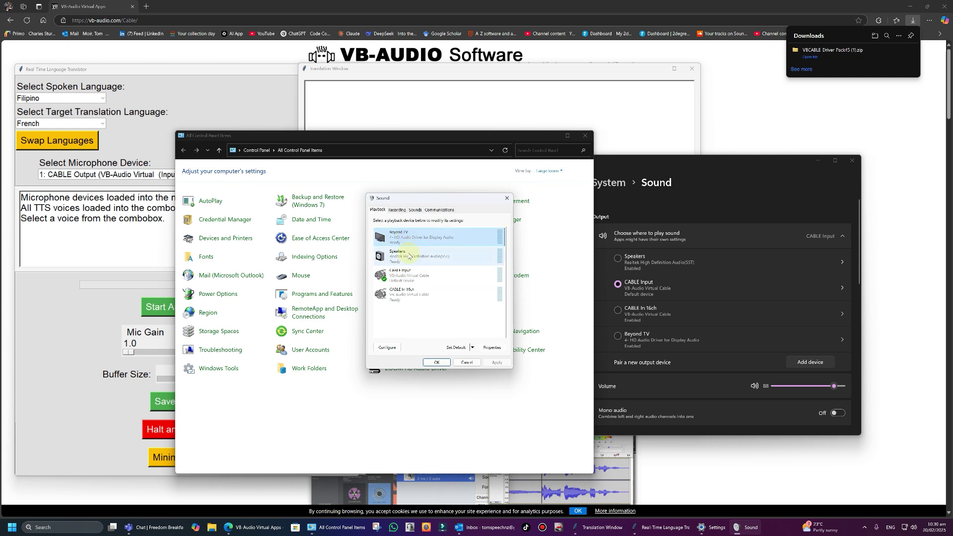
left_click(408, 256)
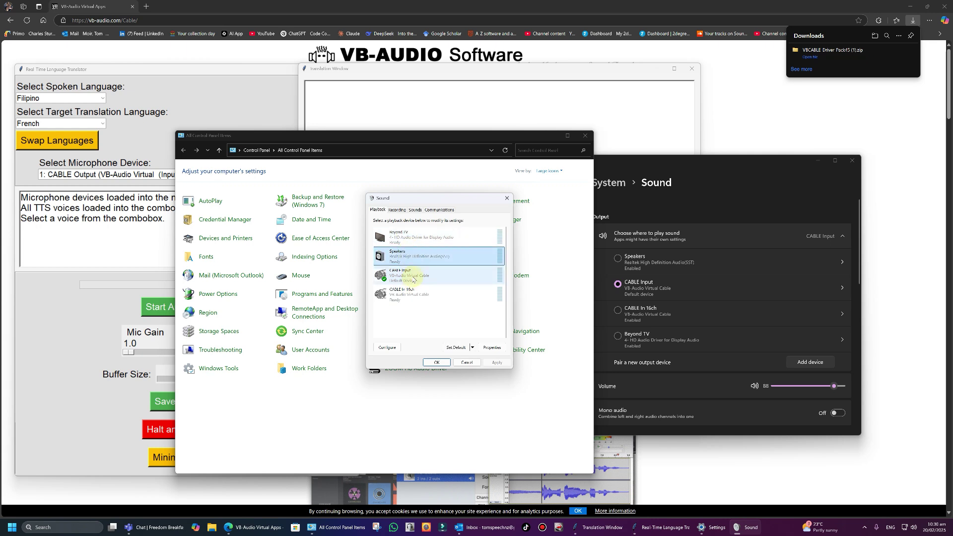
- Review CABLE Input's Levels and Advanced properties, then select CABLE Output among the recording devices
left_click(416, 276)
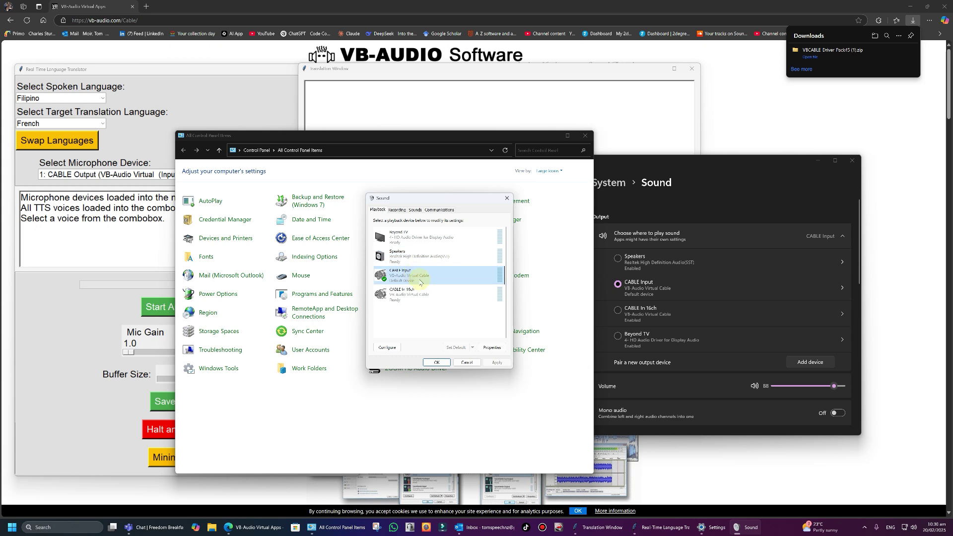
left_click(491, 348)
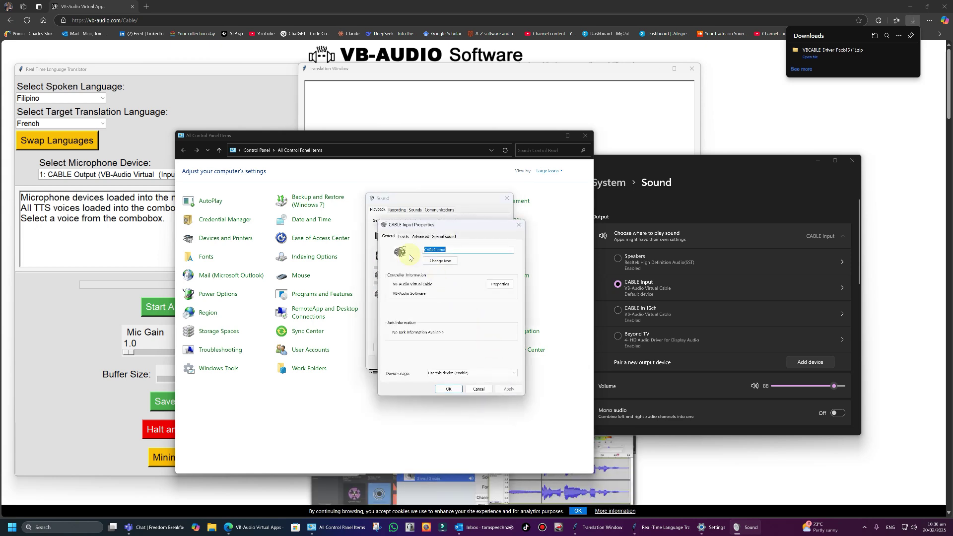
left_click(404, 236)
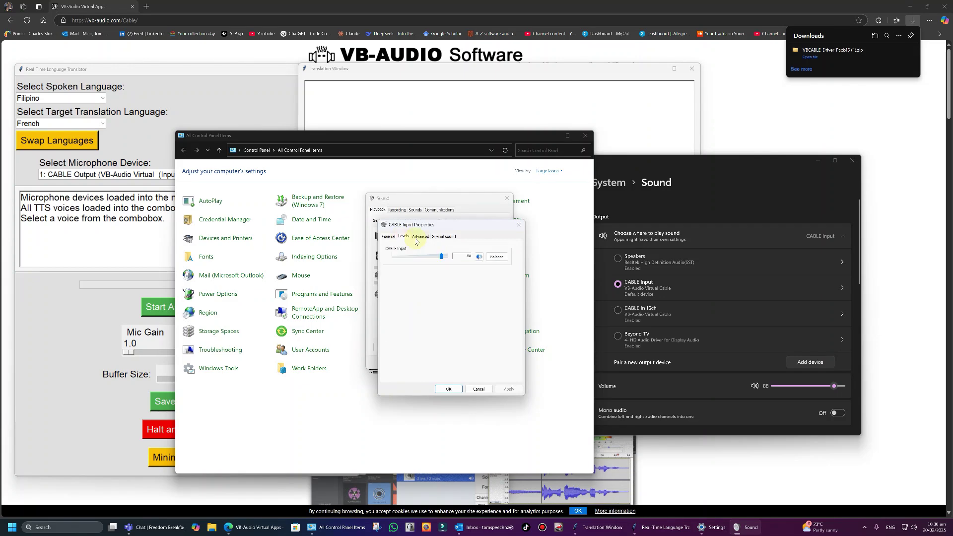
left_click(420, 237)
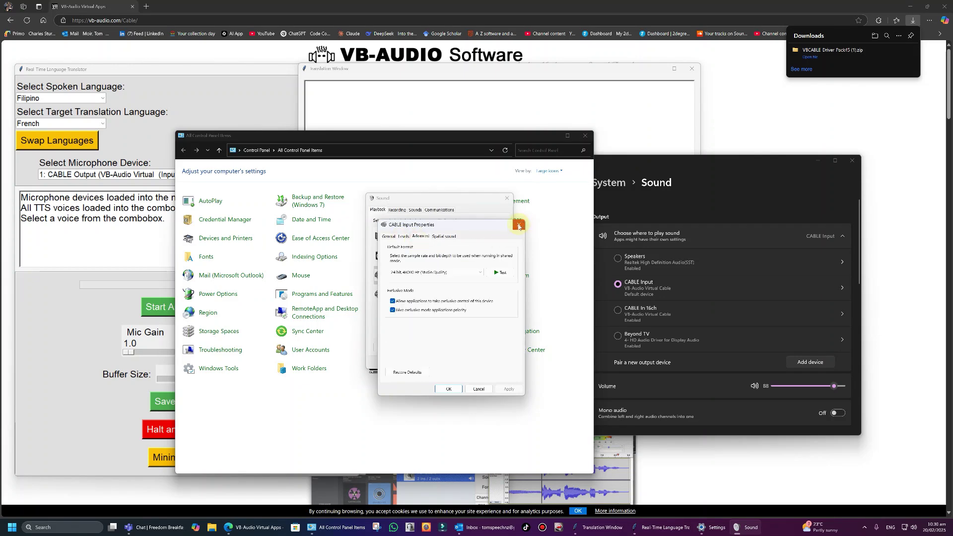
left_click(519, 227)
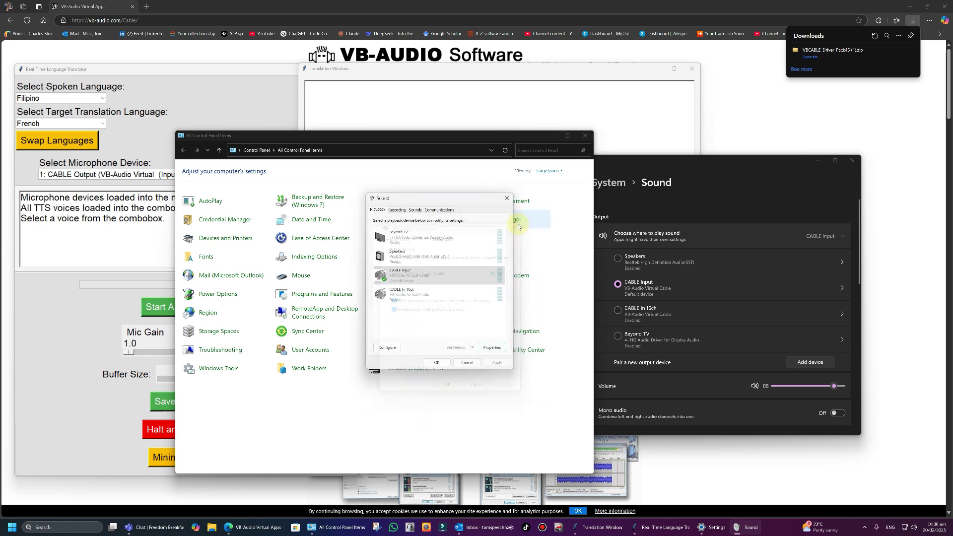
left_click(397, 209)
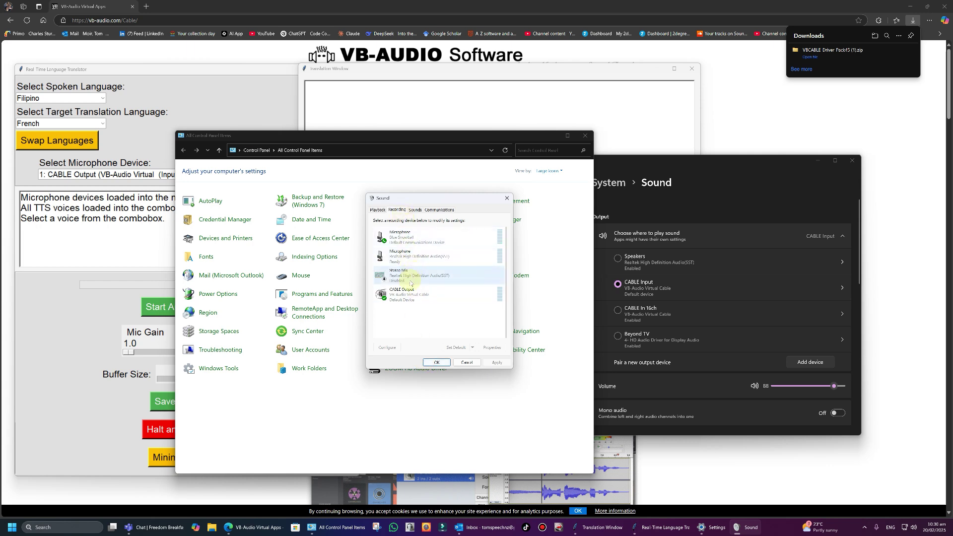
left_click(403, 296)
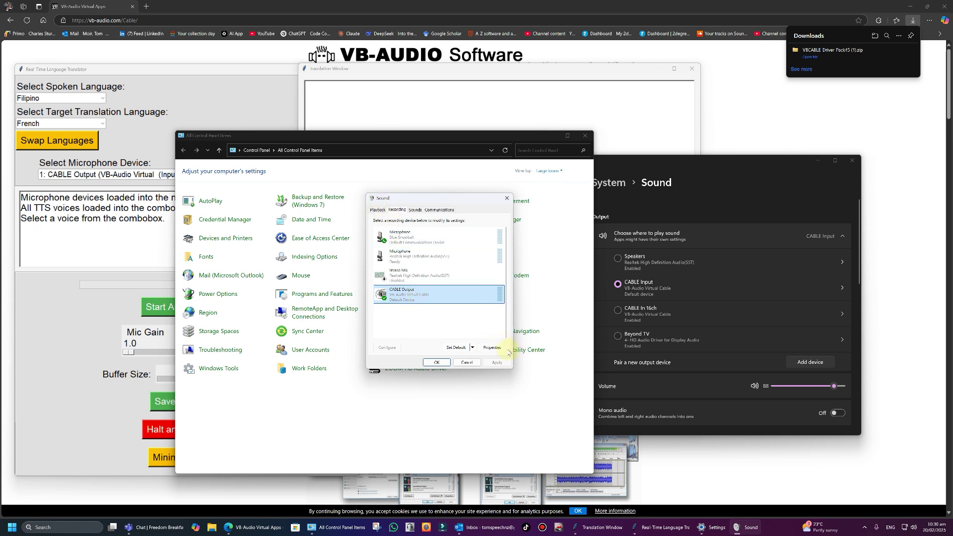
- In CABLE Output's properties, enable 'Listen to this device' with playback through Beyond TV
left_click(491, 348)
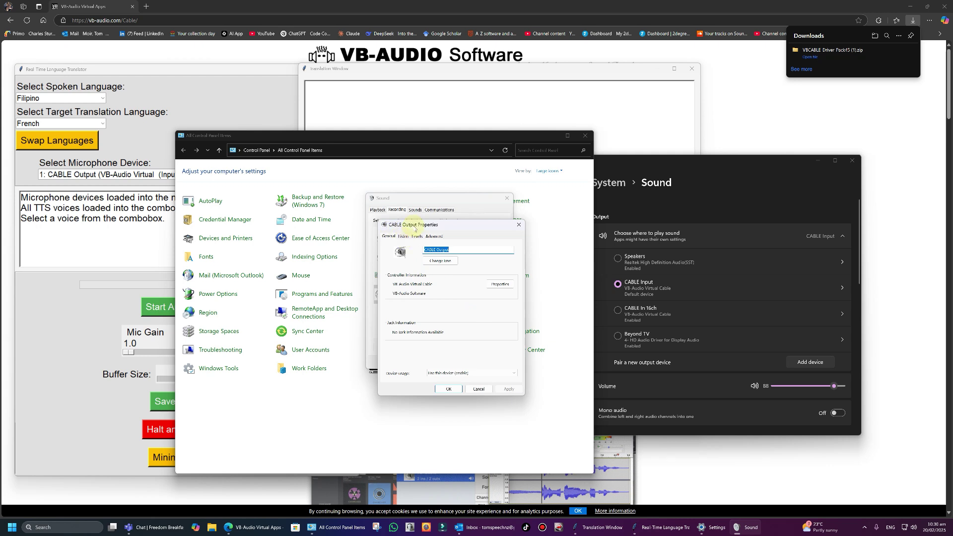
left_click_drag(416, 228, 428, 203)
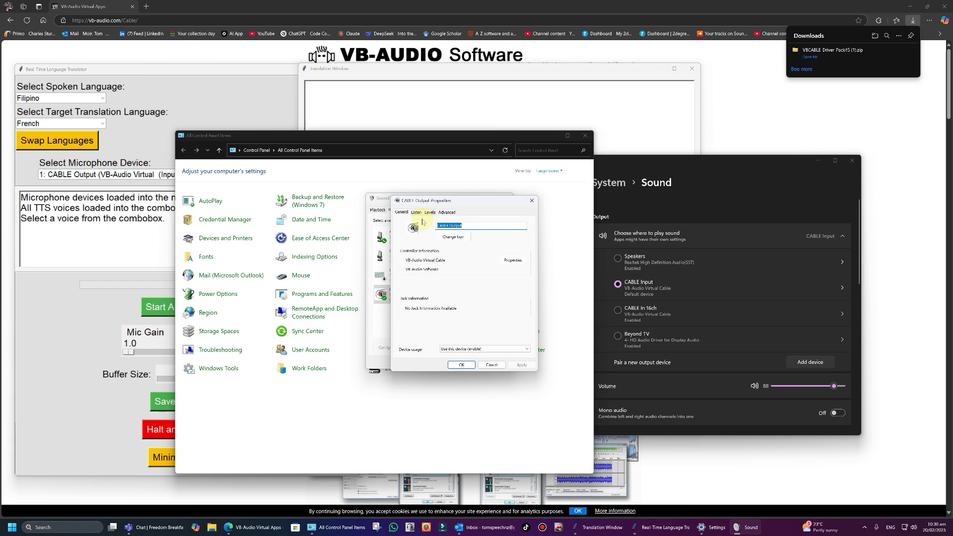
left_click_drag(426, 203, 405, 209)
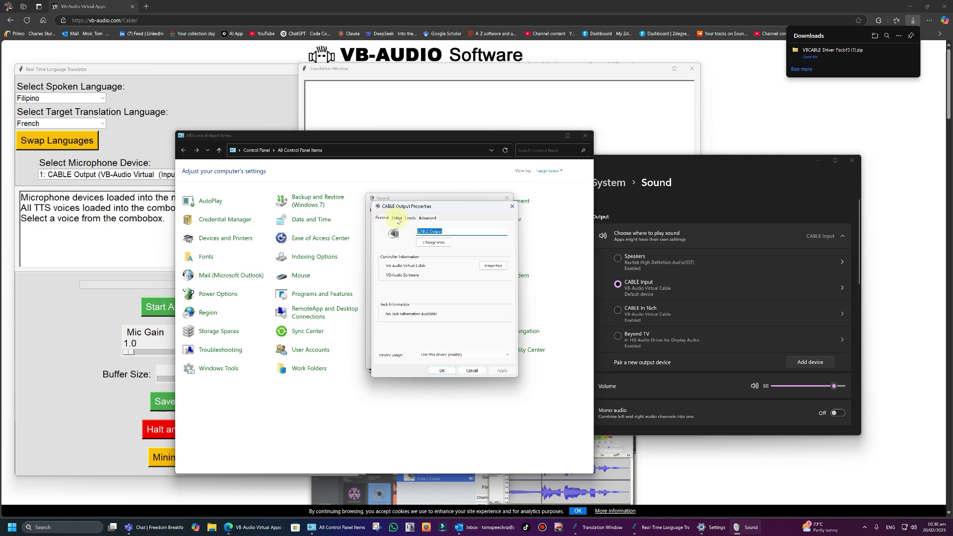
left_click(397, 219)
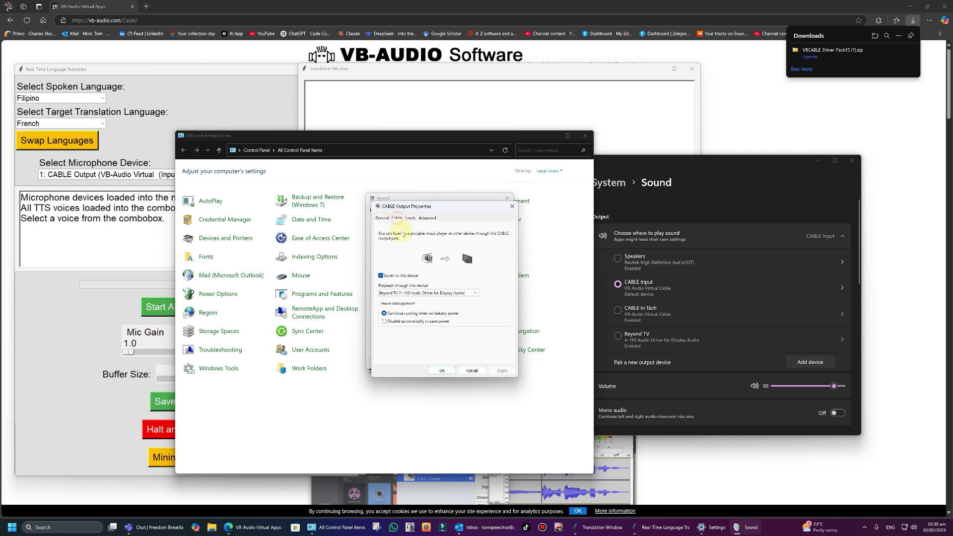
left_click(381, 276)
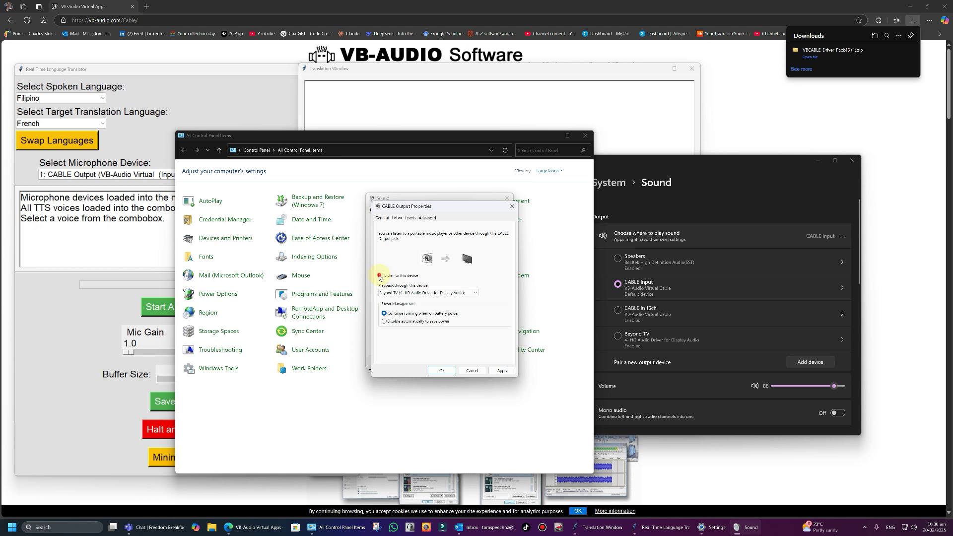
left_click(381, 276)
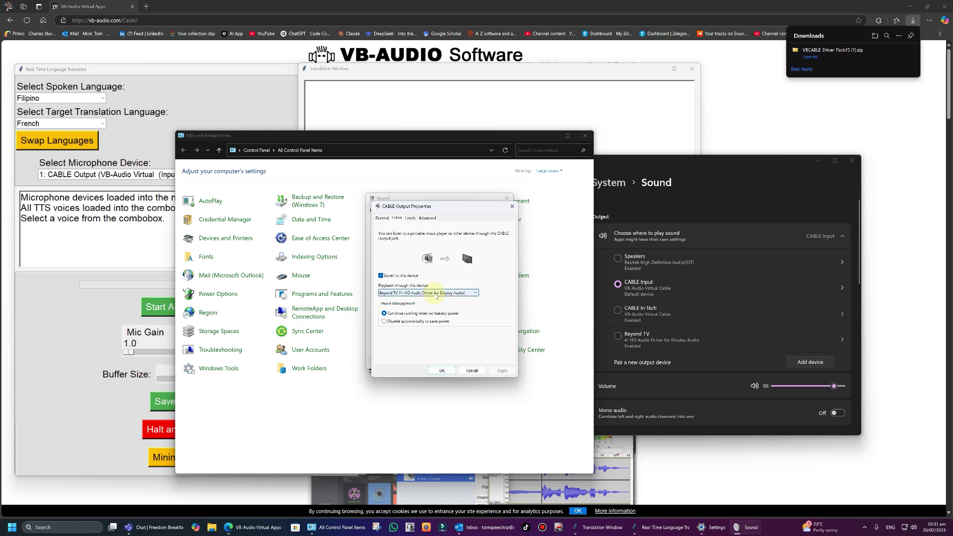
left_click(437, 293)
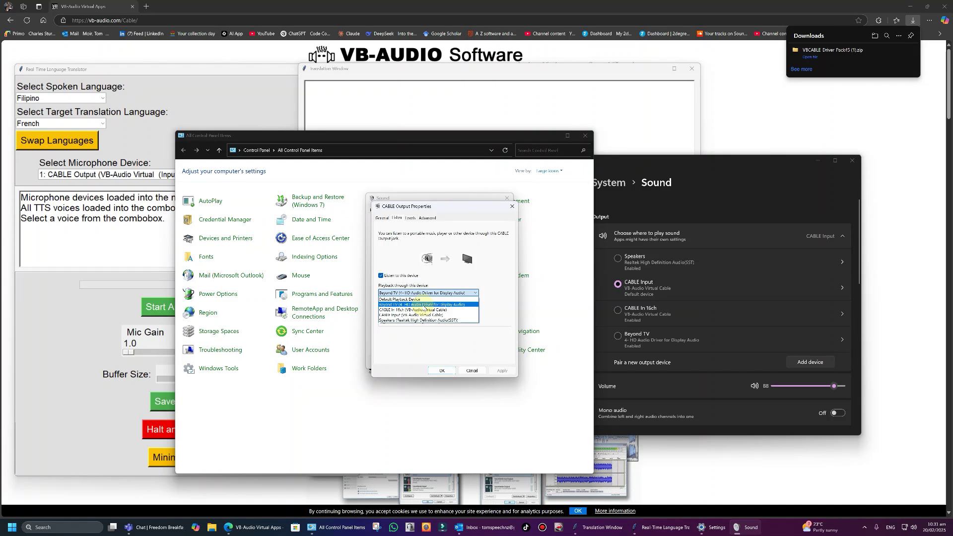
left_click(425, 305)
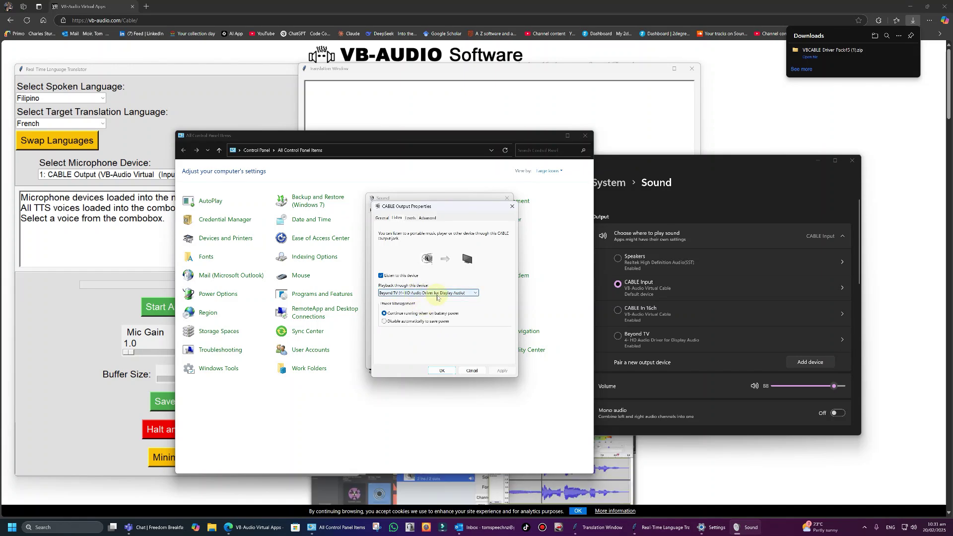
left_click(439, 294)
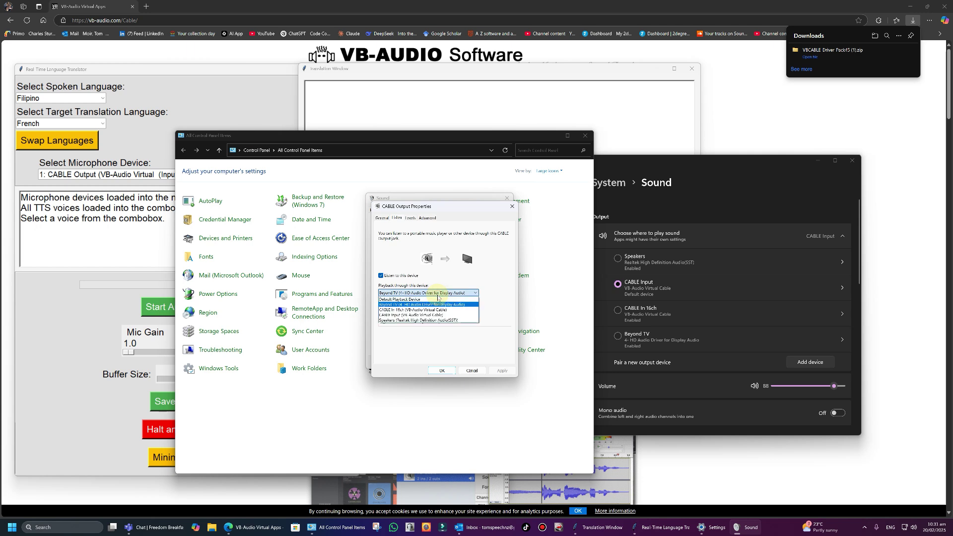
left_click(438, 304)
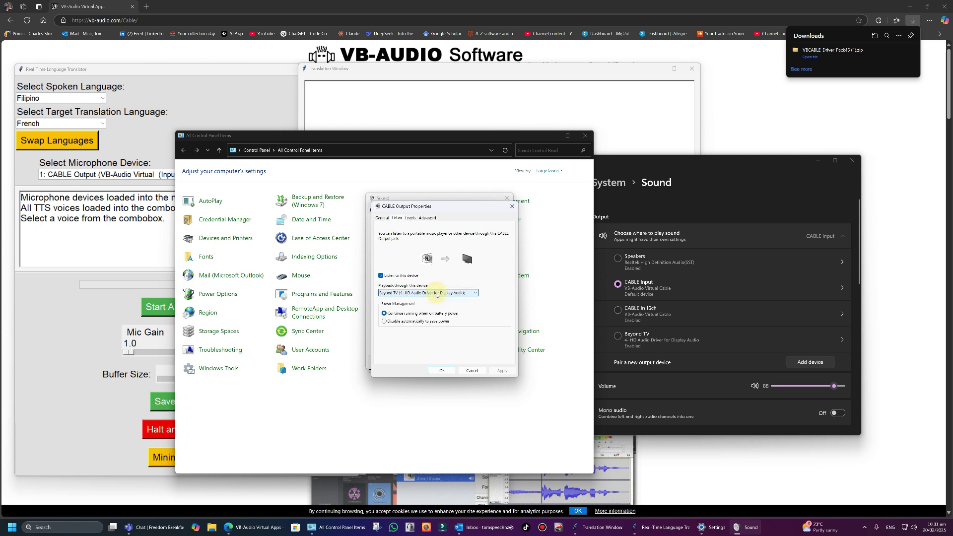
- Cancel CABLE Output Properties and the Sound dialog, shift Control Panel left, and bring Settings forward
left_click(472, 371)
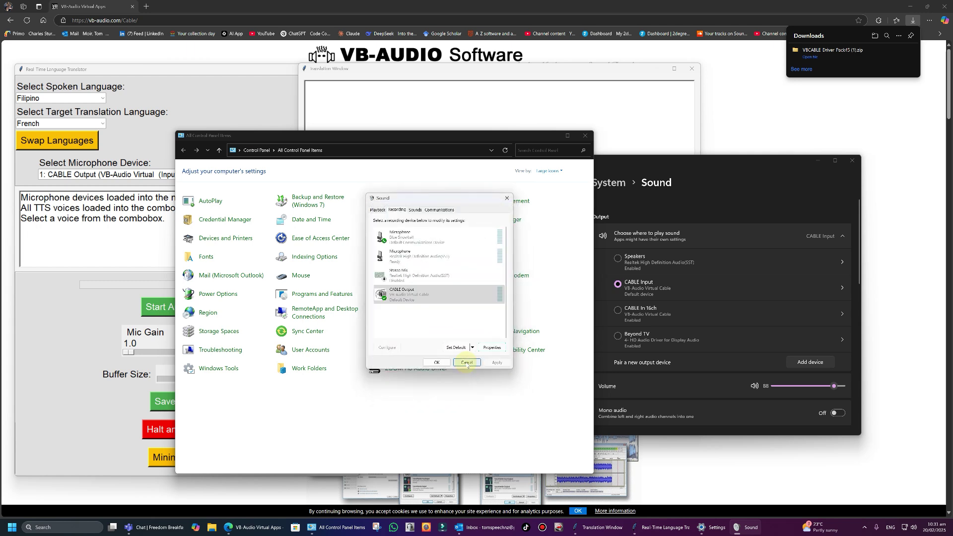
left_click(467, 363)
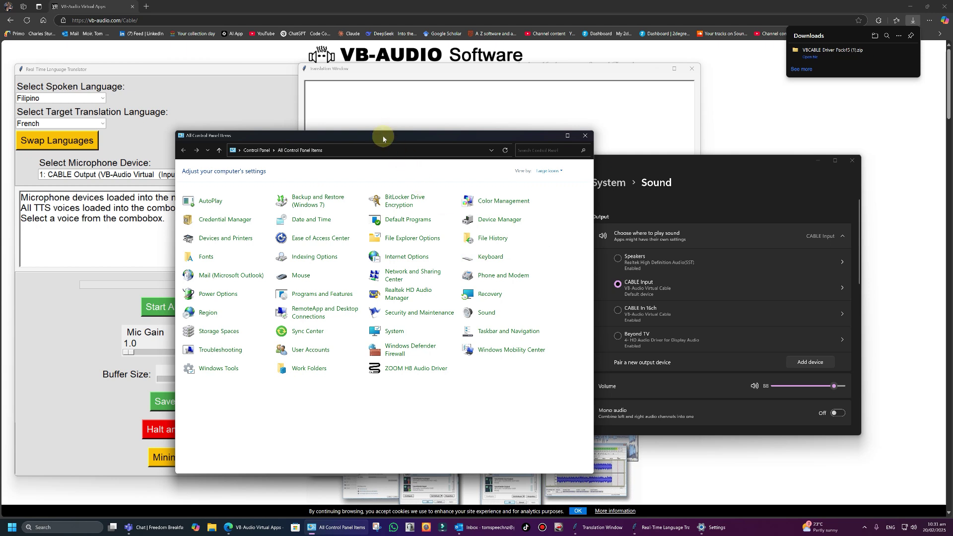
left_click_drag(366, 138, 288, 132)
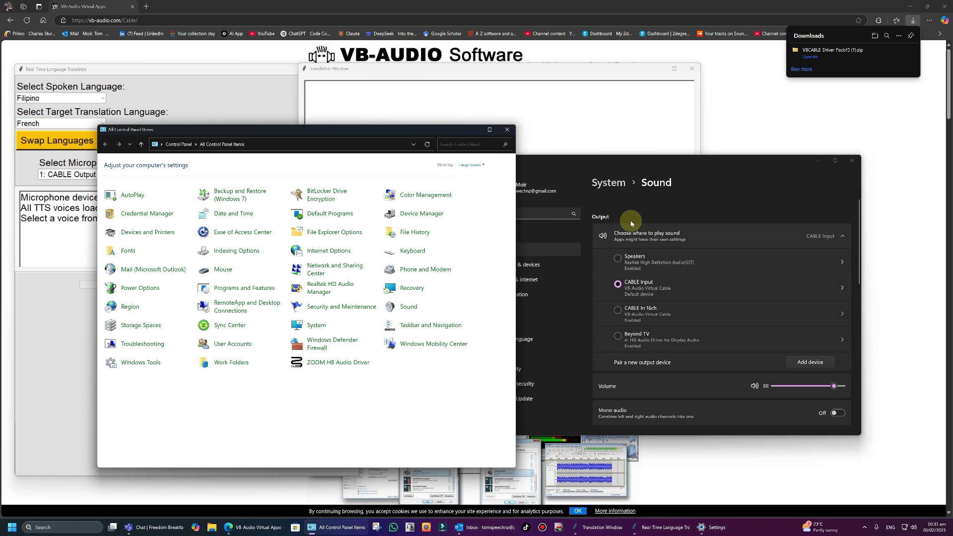
left_click(620, 287)
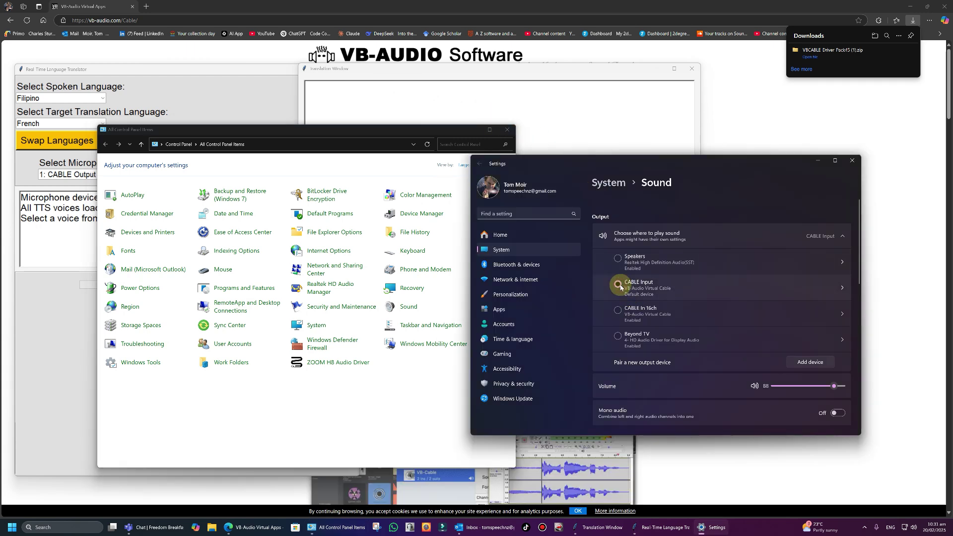
- Reopen Sound, check the Recording and Playback lists, and inspect CABLE Input's properties without changes
left_click(404, 386)
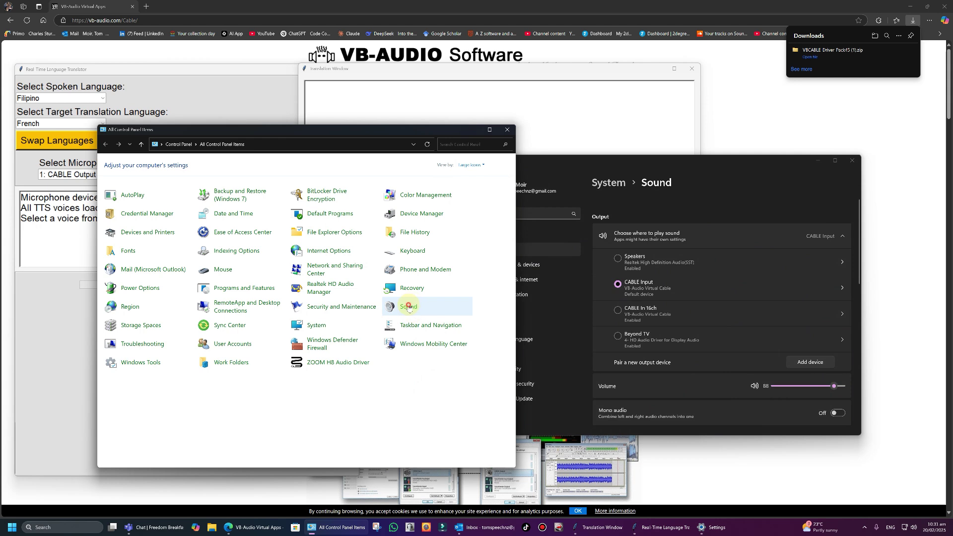
left_click(397, 301)
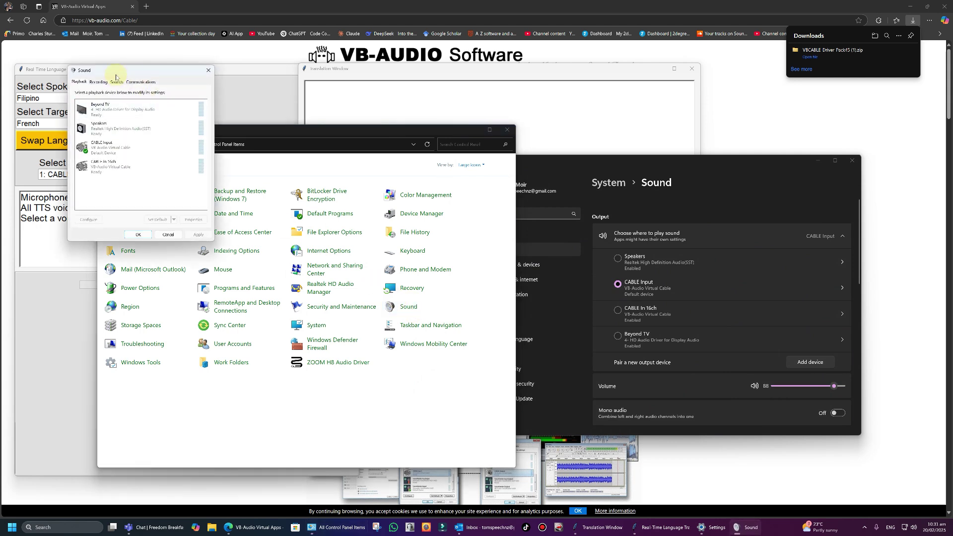
left_click_drag(118, 72, 332, 188)
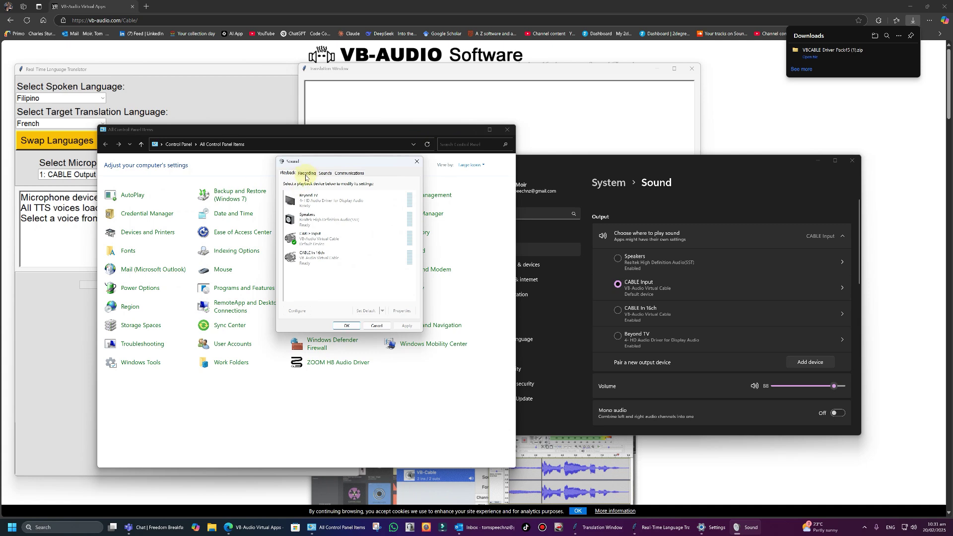
left_click(307, 173)
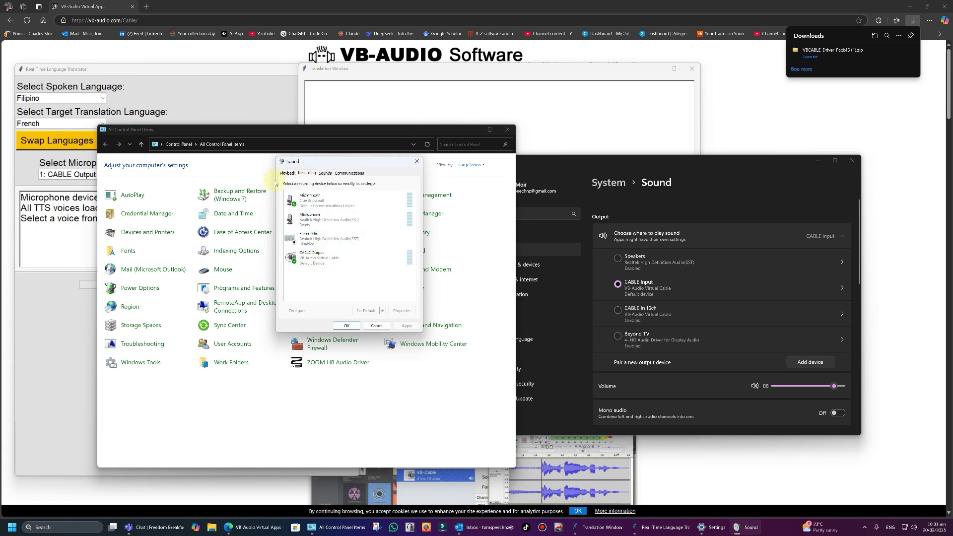
left_click(289, 173)
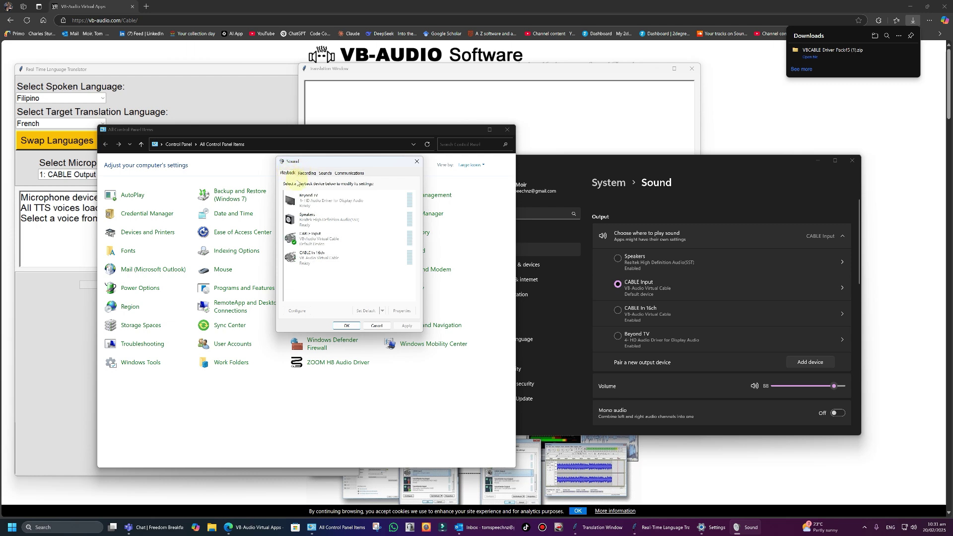
left_click(315, 239)
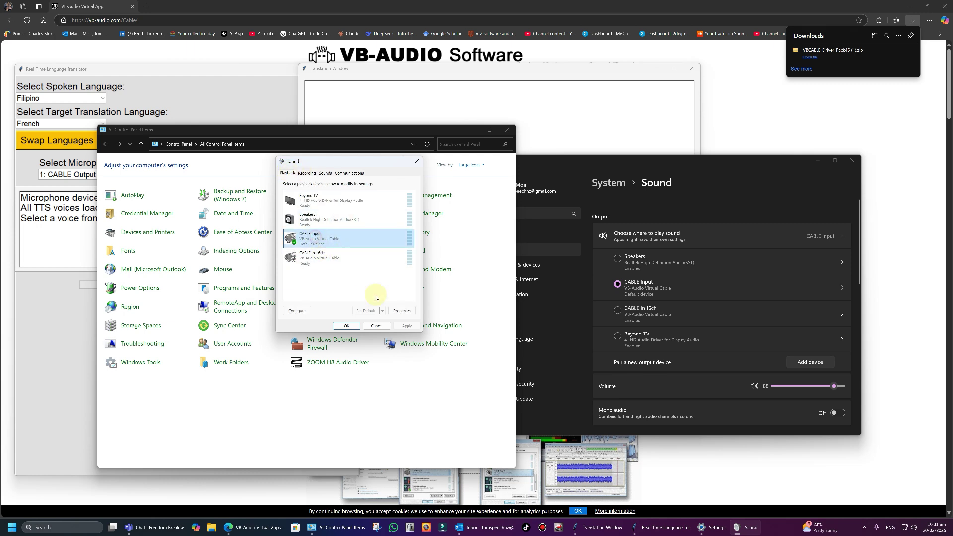
left_click(398, 309)
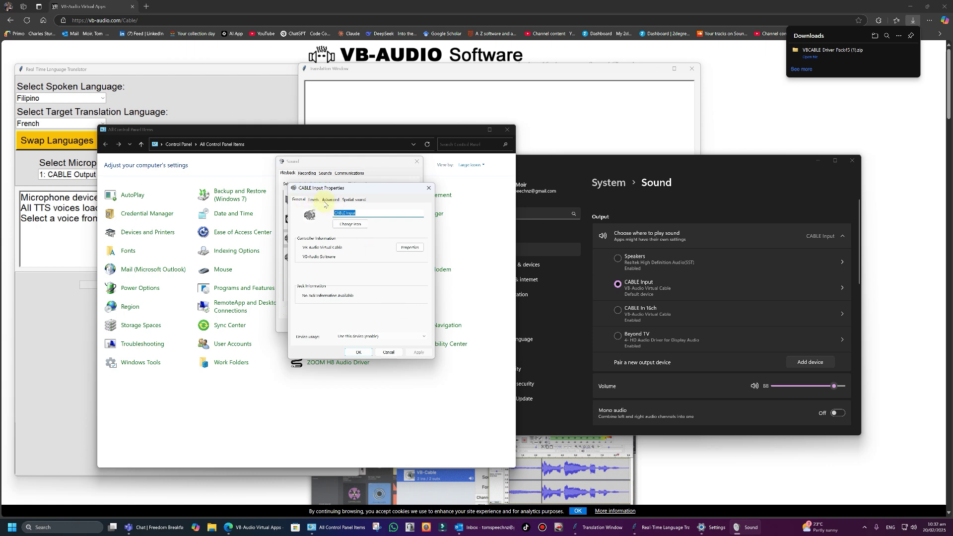
left_click(388, 352)
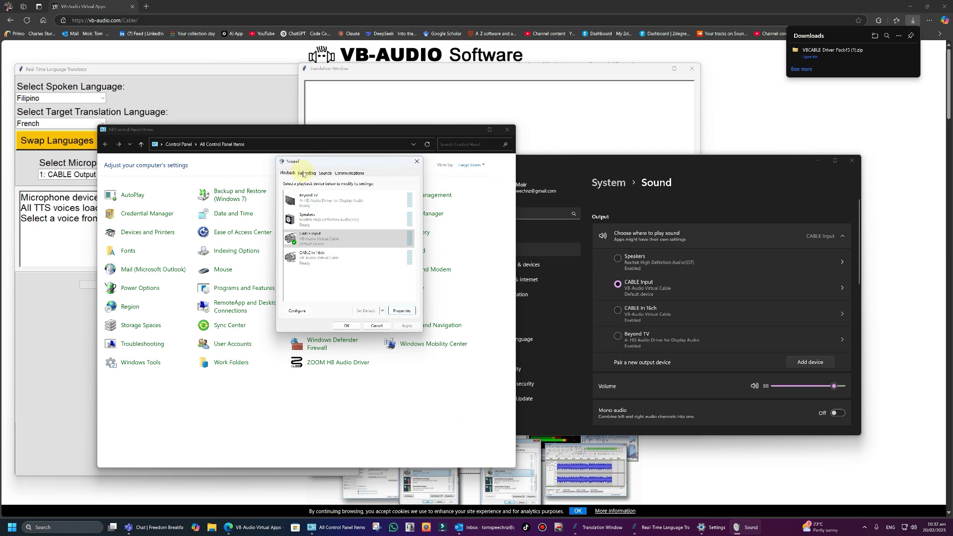
- Check CABLE Output's Listen settings, cancel, and close the Sound dialog and Control Panel
left_click(306, 173)
left_click(320, 258)
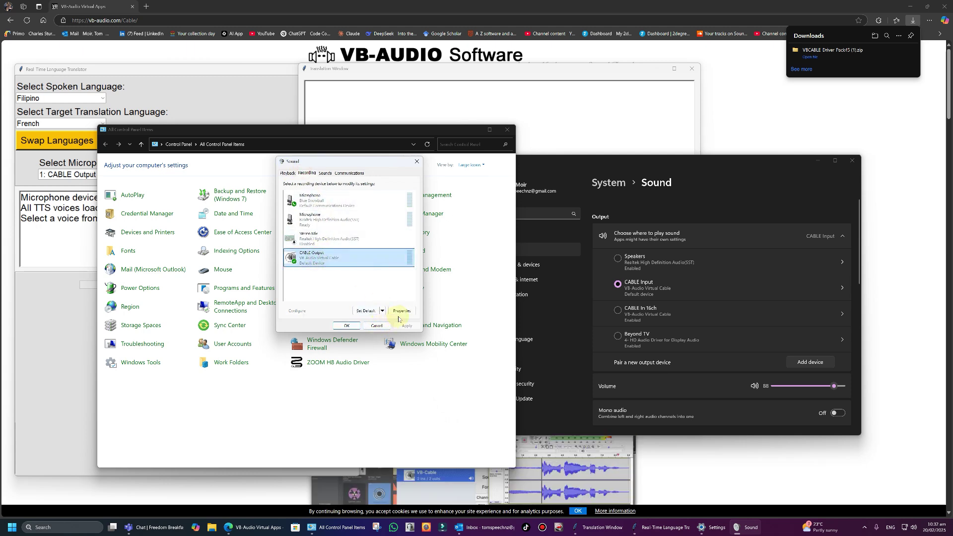
left_click(400, 313)
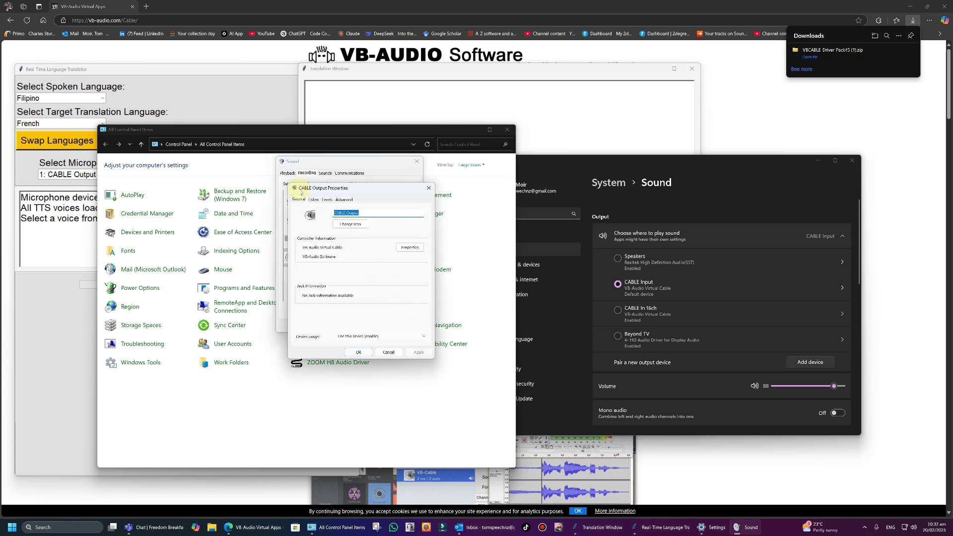
left_click(313, 199)
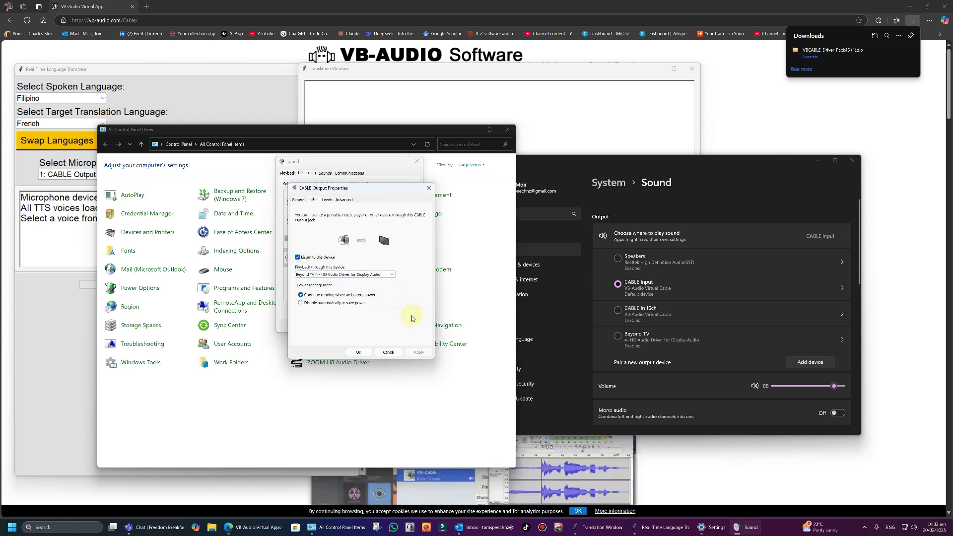
left_click(389, 353)
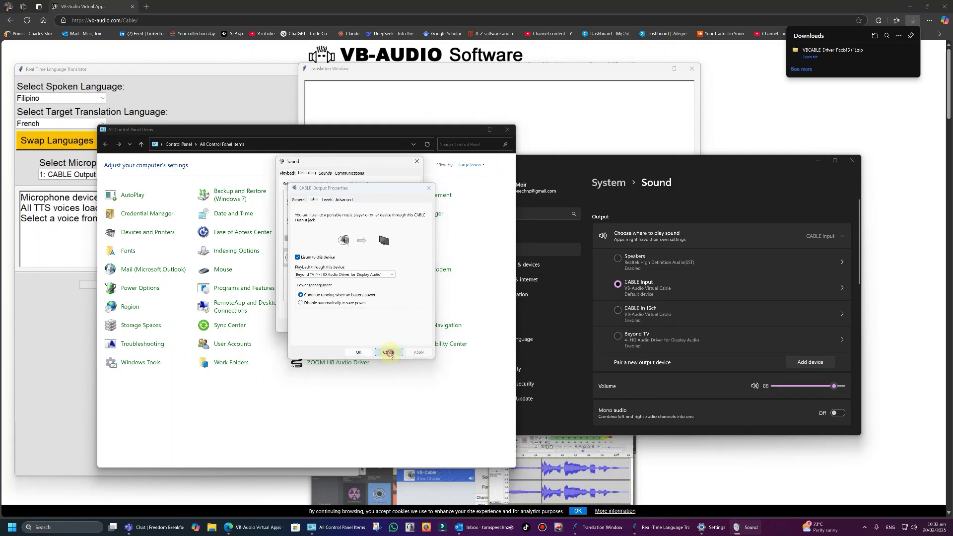
left_click(417, 162)
left_click(507, 130)
- Close the Windows Settings sound page to reveal the translator and its Translation Window
left_click(852, 162)
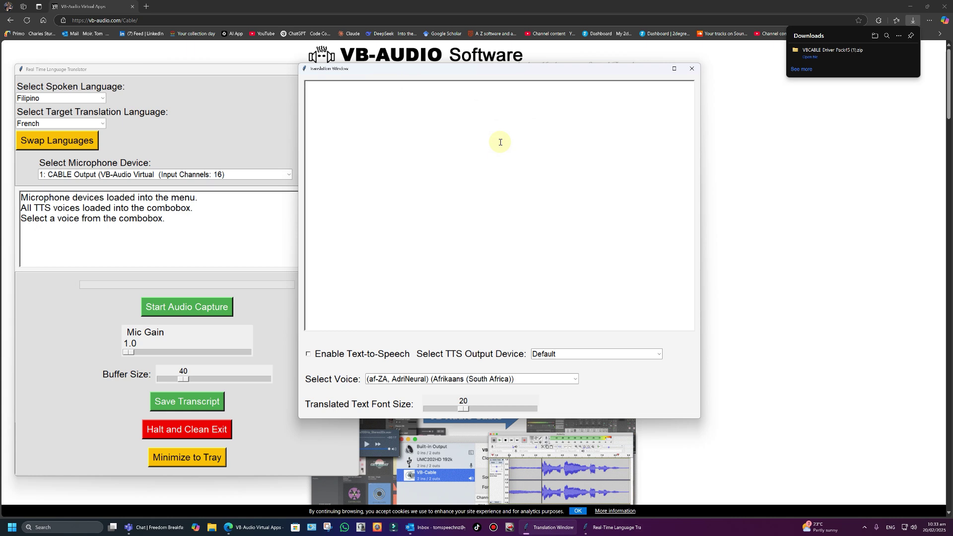
- Enable text-to-speech with output device 6: Speakers (Realtek High Definition)
left_click(308, 354)
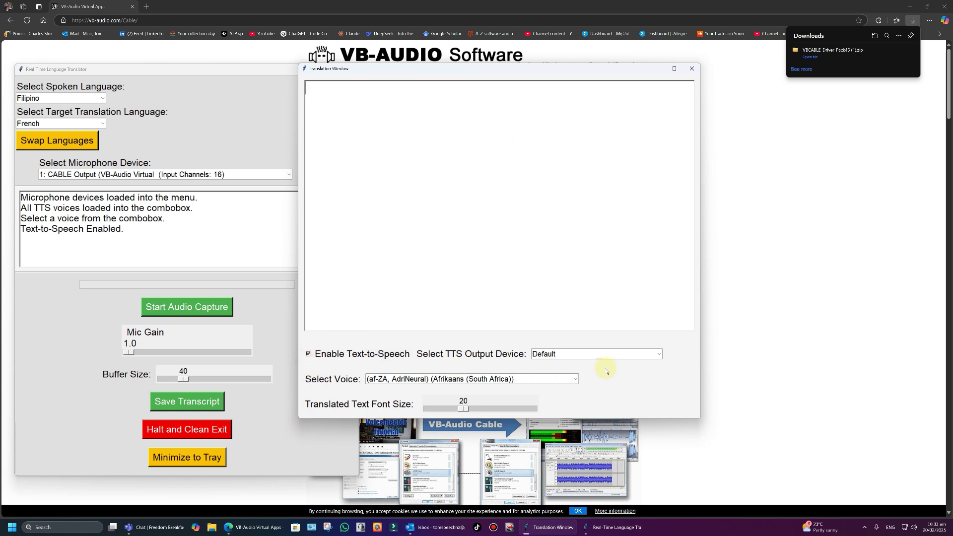
left_click(624, 356)
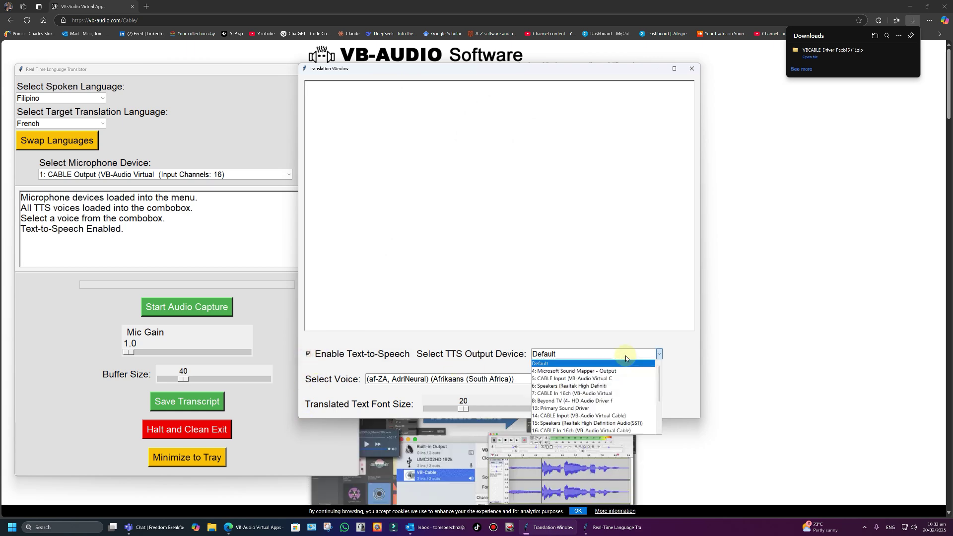
left_click(597, 386)
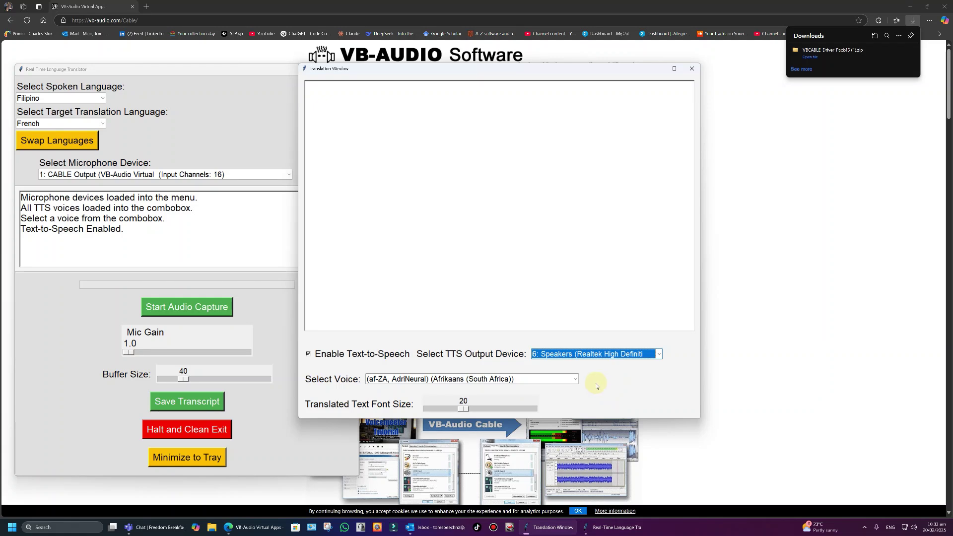
- Choose the (en-IE, ConnorNeural) English (Ireland) voice from the Select Voice list
left_click(562, 379)
scroll(420, 422, "down", 12)
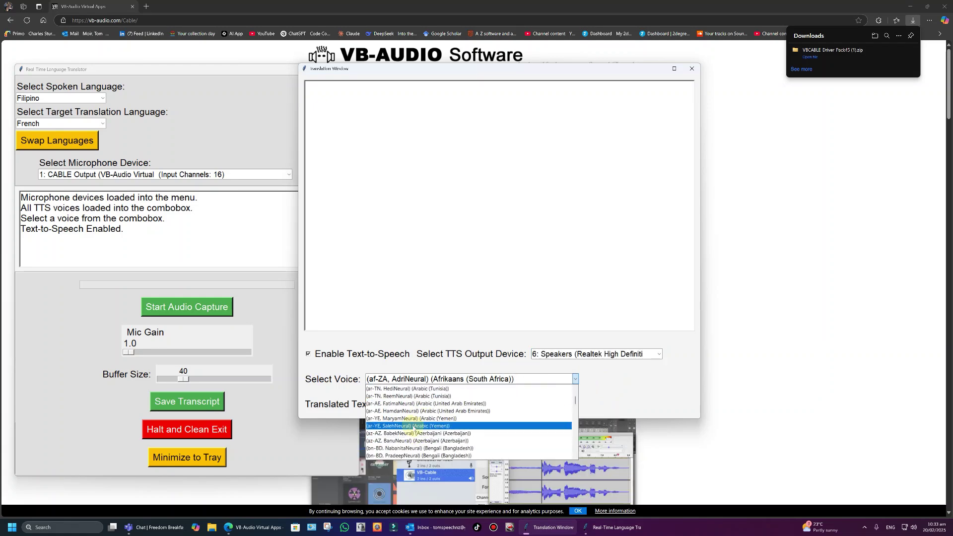
scroll(419, 439, "down", 3)
scroll(405, 434, "up", 2)
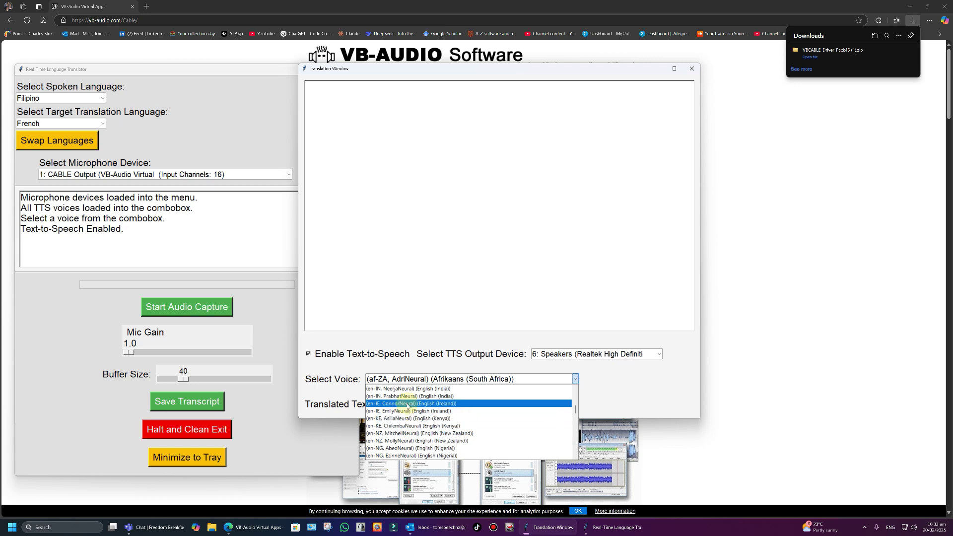
left_click(407, 405)
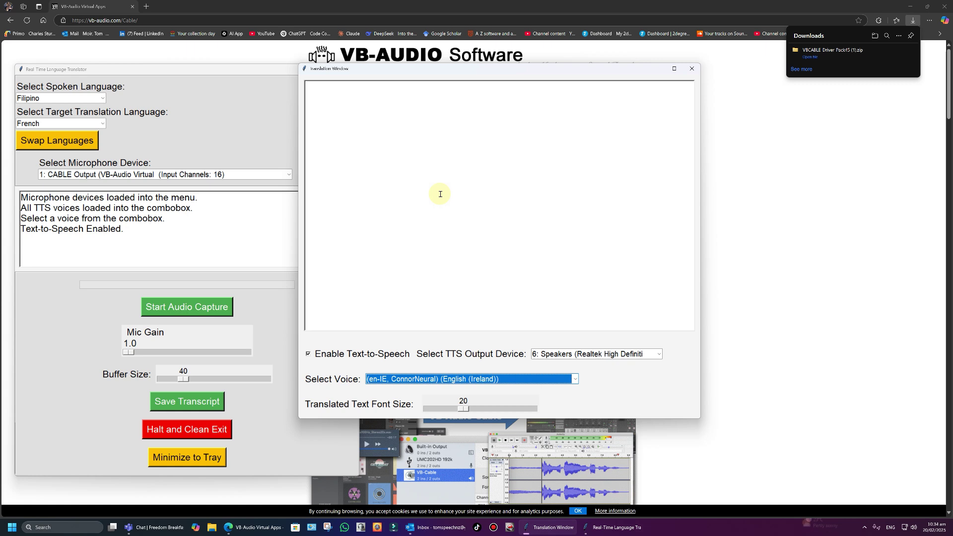
- Close the Translation Window and the translator, then scroll the VB-Audio Cable page down and back up
left_click(691, 68)
left_click(352, 74)
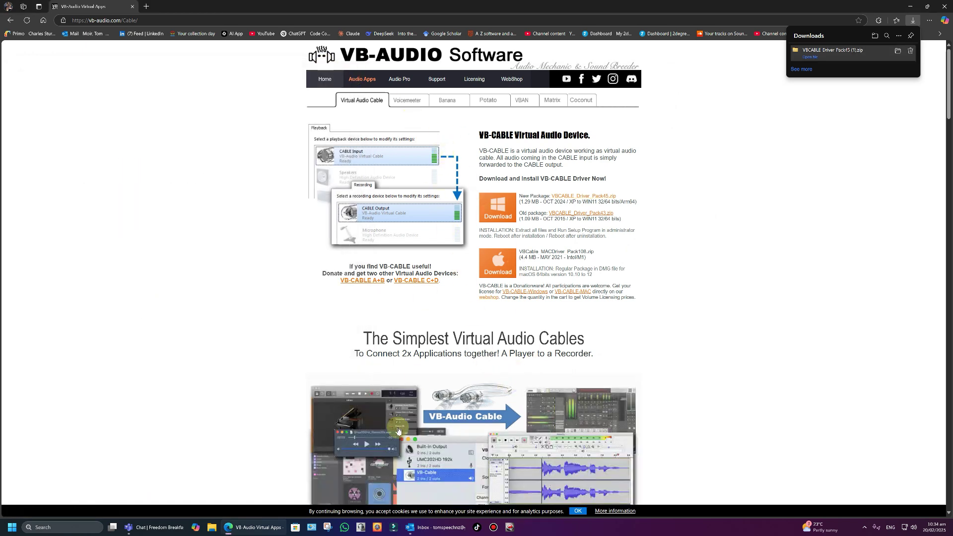
scroll(395, 454, "down", 5)
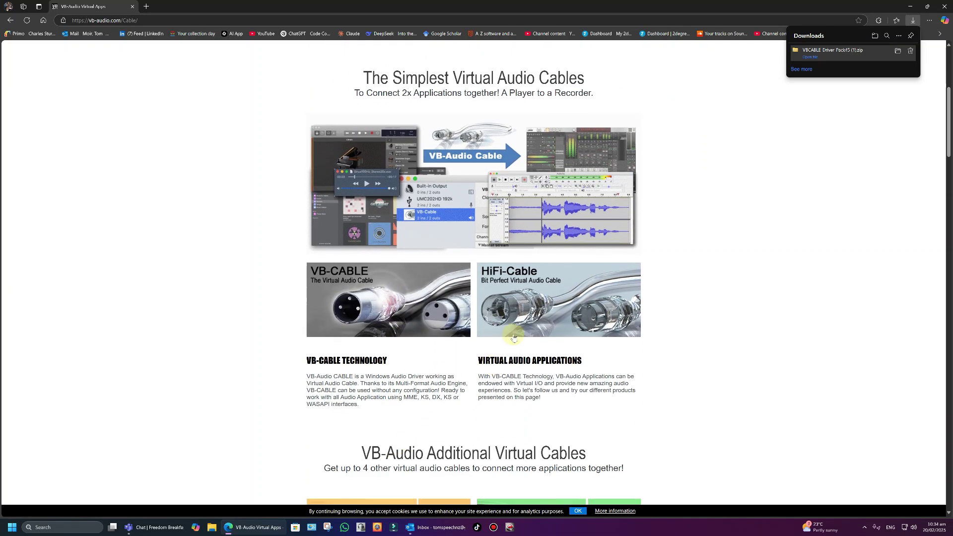
scroll(494, 348, "down", 3)
scroll(518, 385, "down", 1)
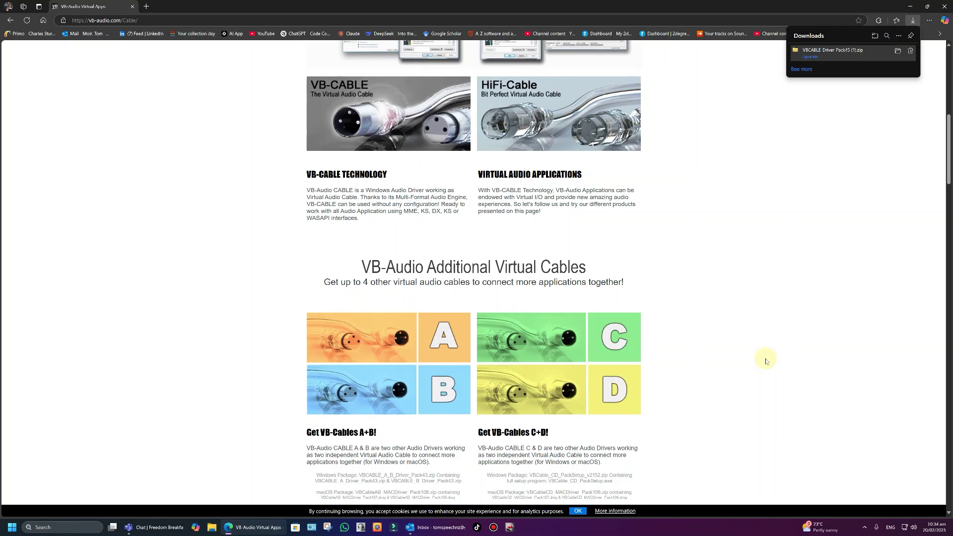
scroll(687, 406, "down", 3)
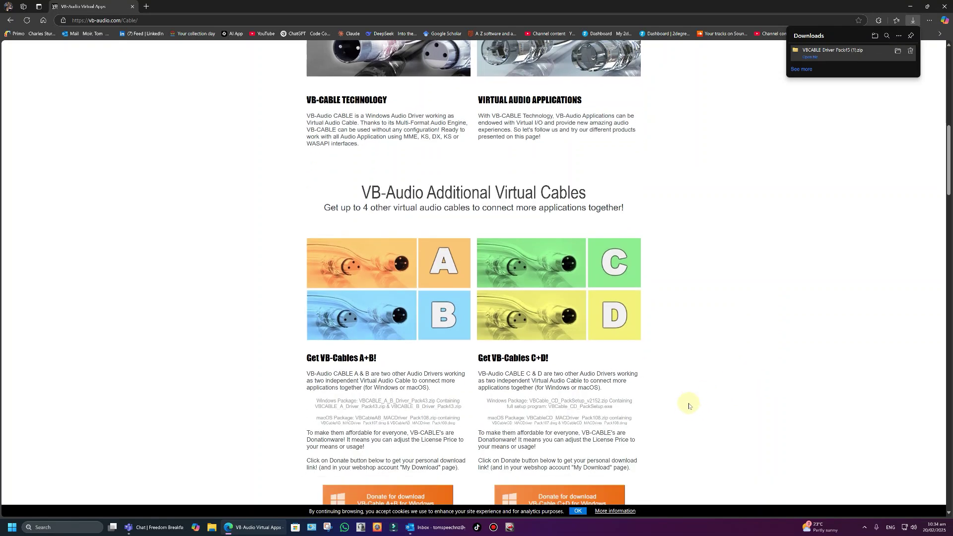
scroll(665, 413, "up", 4)
scroll(666, 422, "up", 2)
scroll(664, 424, "up", 1)
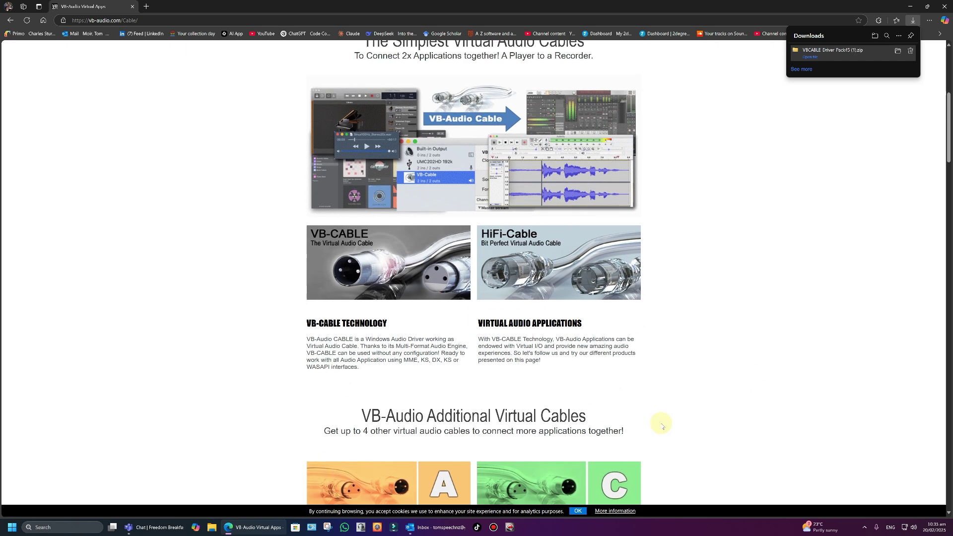